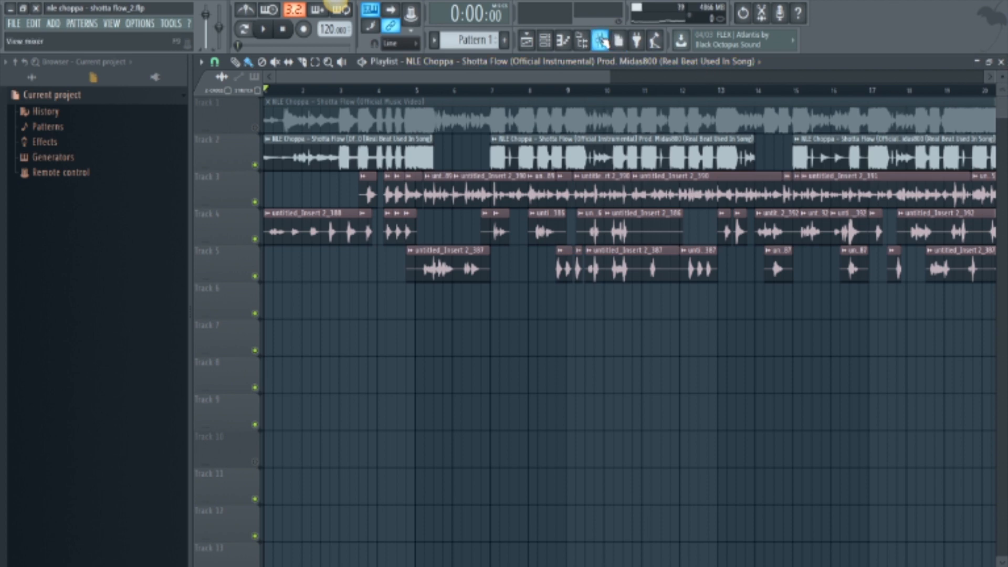
Step: In the mixer, bypass the Fruity soft clipper on the Master and solo the Lead Vox track
{"action": "left_click", "coordinate": [600, 40]}
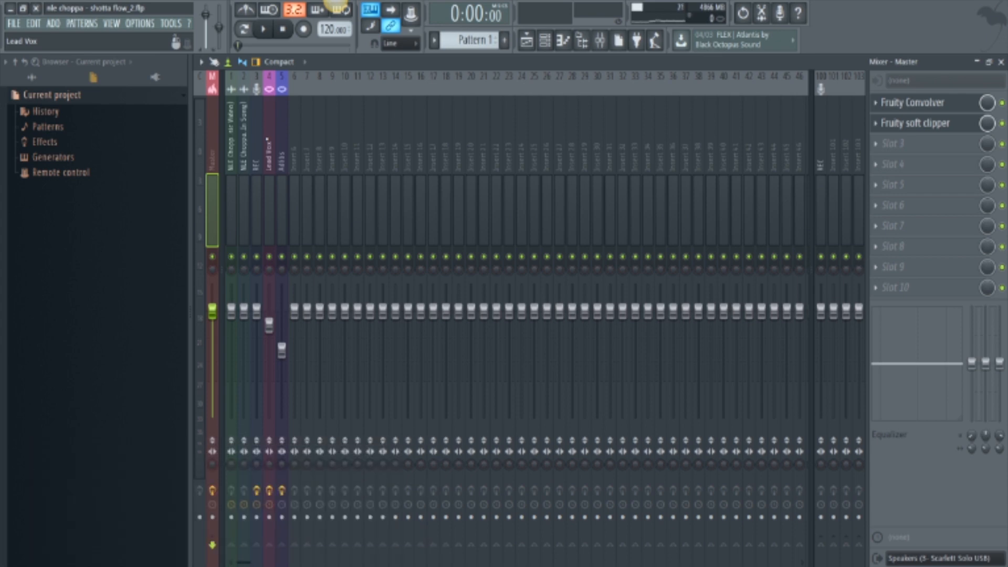
{"action": "left_click", "coordinate": [1002, 123]}
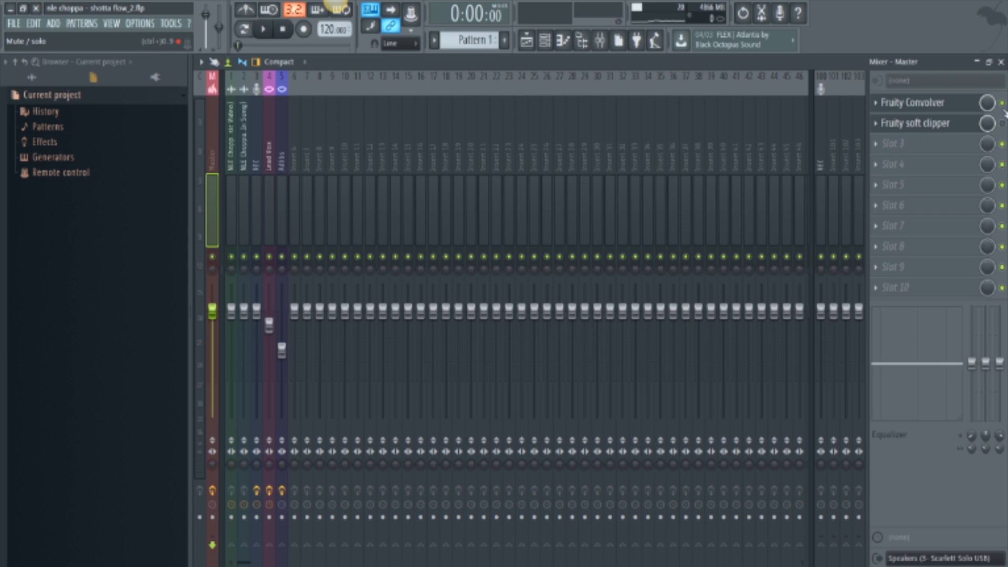
{"action": "left_click", "coordinate": [270, 266]}
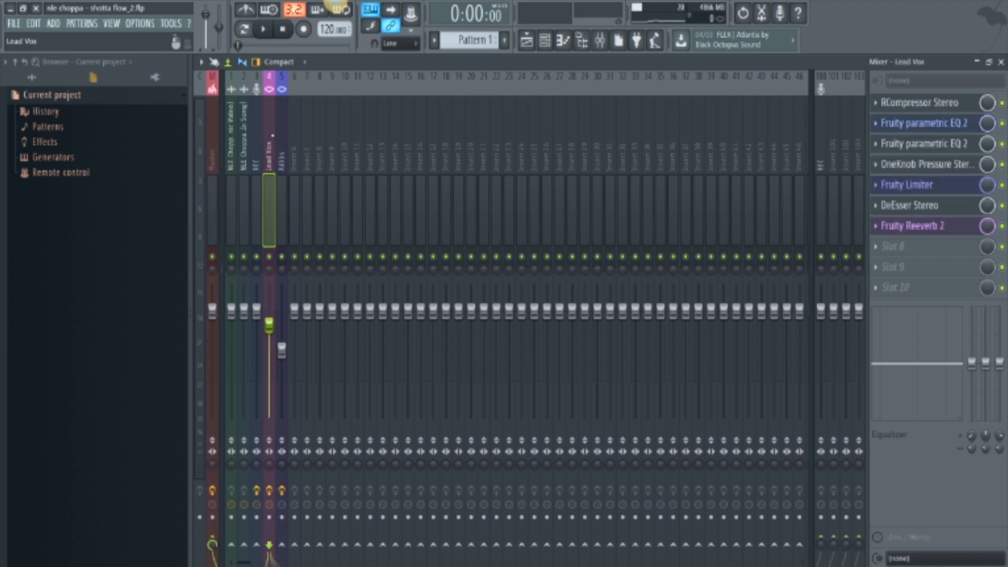
{"action": "right_click", "coordinate": [270, 267]}
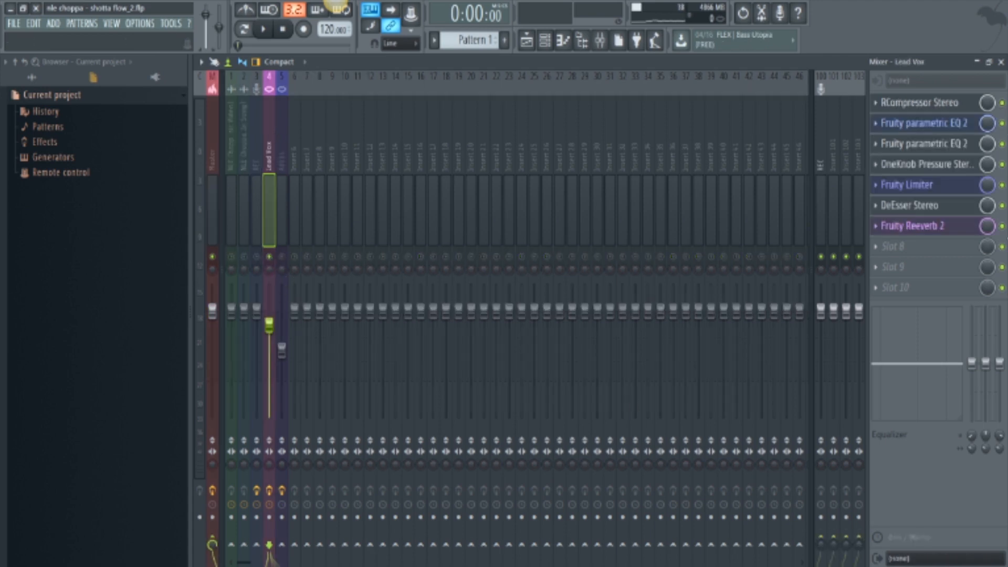
Step: Bypass every effect on the Lead Vox track except RCompressor, from the first Fruity parametric EQ 2 down to Fruity Reeverb 2
{"action": "left_click", "coordinate": [1002, 123]}
{"action": "left_click", "coordinate": [1002, 143]}
{"action": "left_click", "coordinate": [1002, 164]}
{"action": "left_click", "coordinate": [1002, 184]}
{"action": "left_click", "coordinate": [1002, 206]}
{"action": "left_click", "coordinate": [1002, 226]}
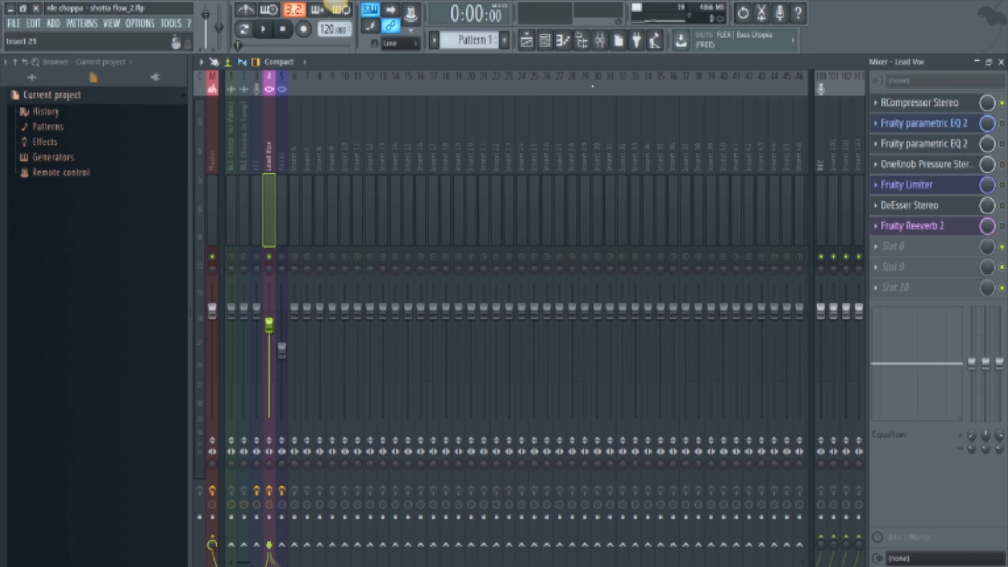
Step: Mark a playback range in the playlist starting at 0:05, and return to the mixer
{"action": "left_click", "coordinate": [525, 38]}
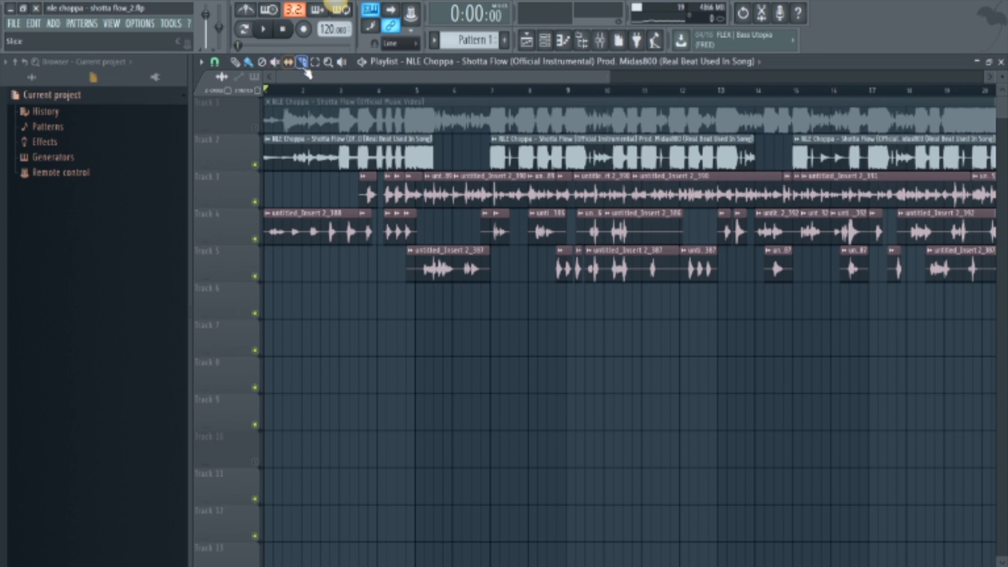
{"action": "left_click", "coordinate": [315, 61]}
{"action": "left_click_drag", "start_coordinate": [360, 94], "coordinate": [971, 165]}
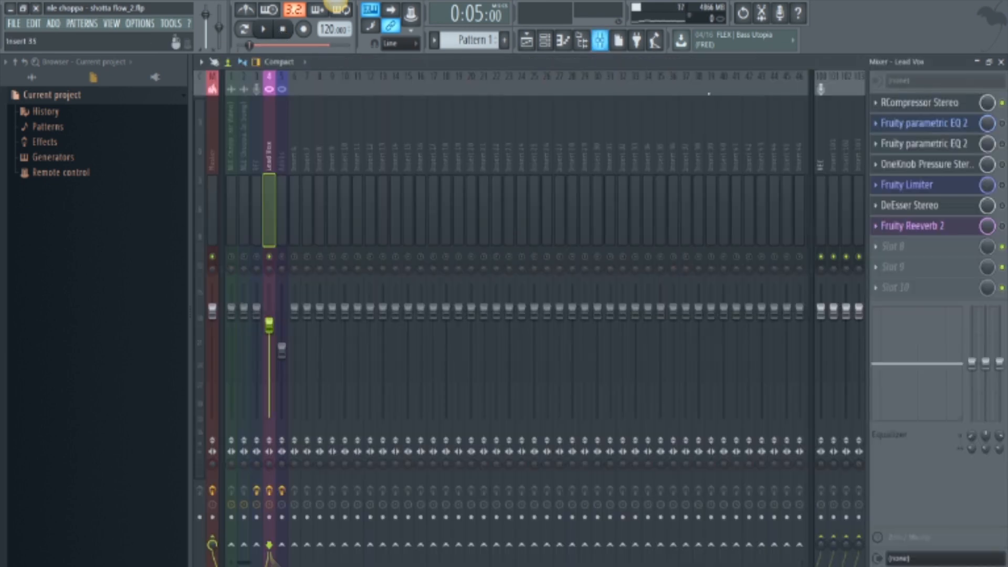
{"action": "left_click", "coordinate": [600, 39]}
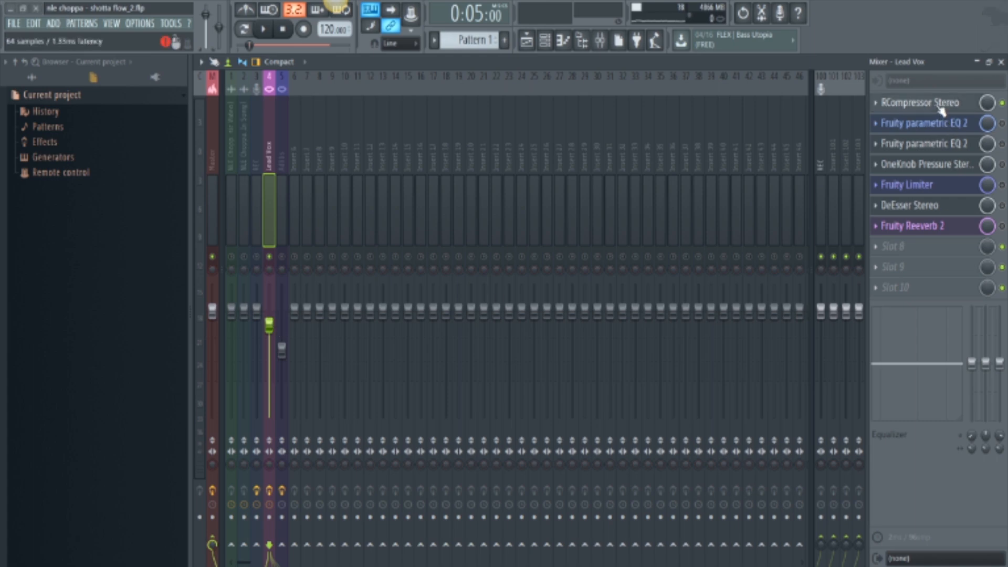
Step: Show the RCompressor settings on Lead Vox and play back the vocal with only that effect active
{"action": "left_click", "coordinate": [924, 102]}
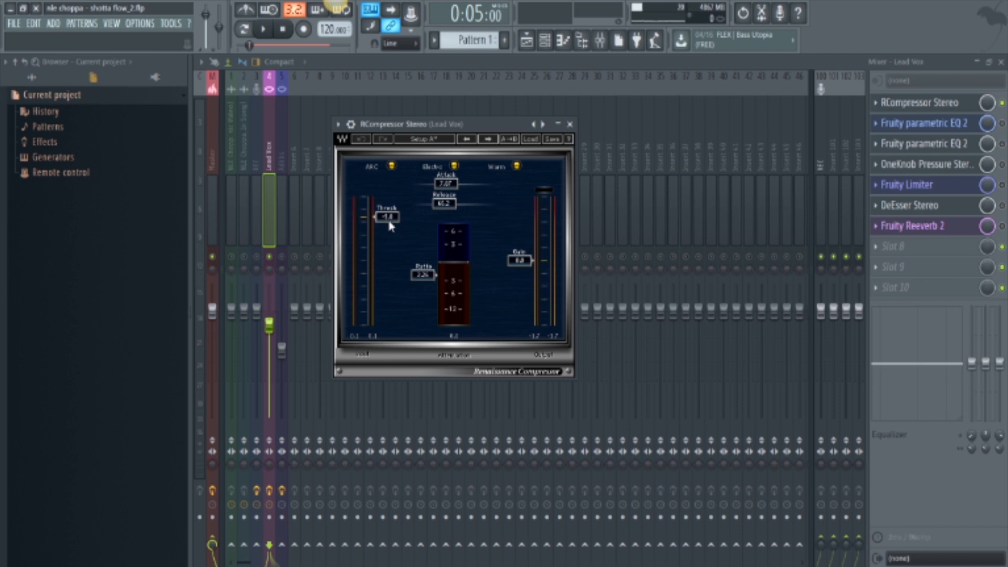
{"action": "left_click", "coordinate": [265, 30]}
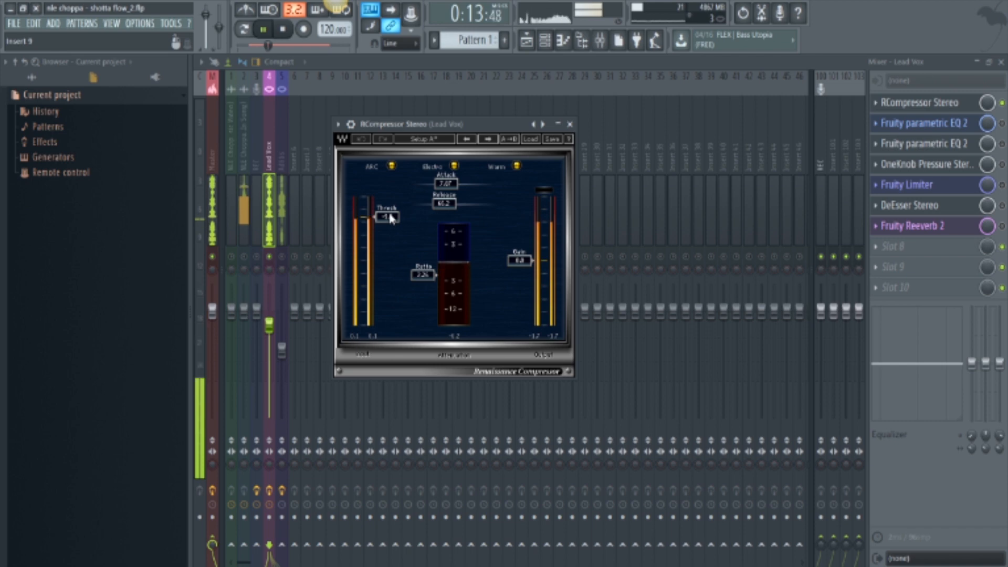
{"action": "left_click", "coordinate": [285, 31]}
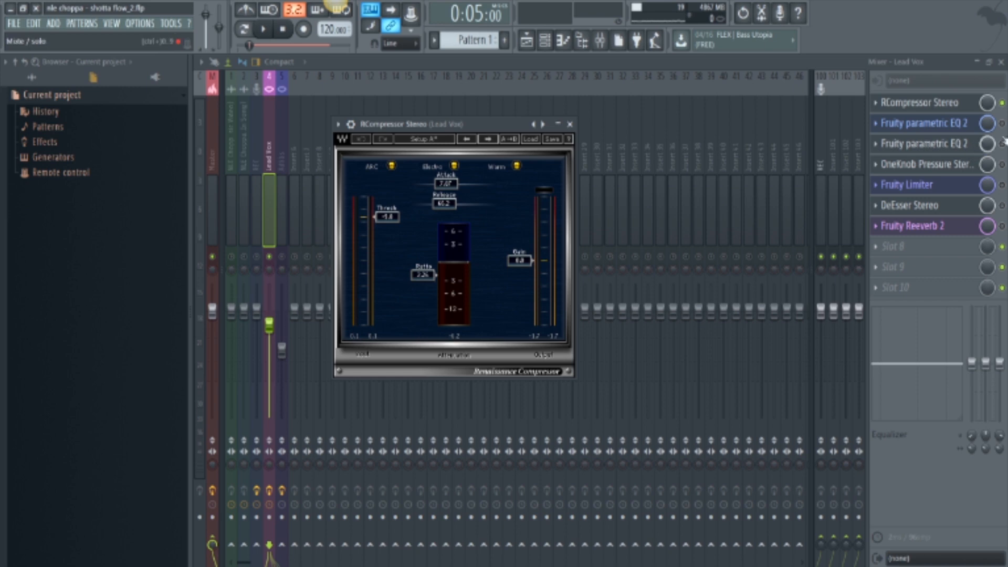
Step: Enable the first Fruity parametric EQ 2 on Lead Vox, show its curve and audition the vocal through it
{"action": "left_click", "coordinate": [1001, 123]}
{"action": "left_click", "coordinate": [932, 125]}
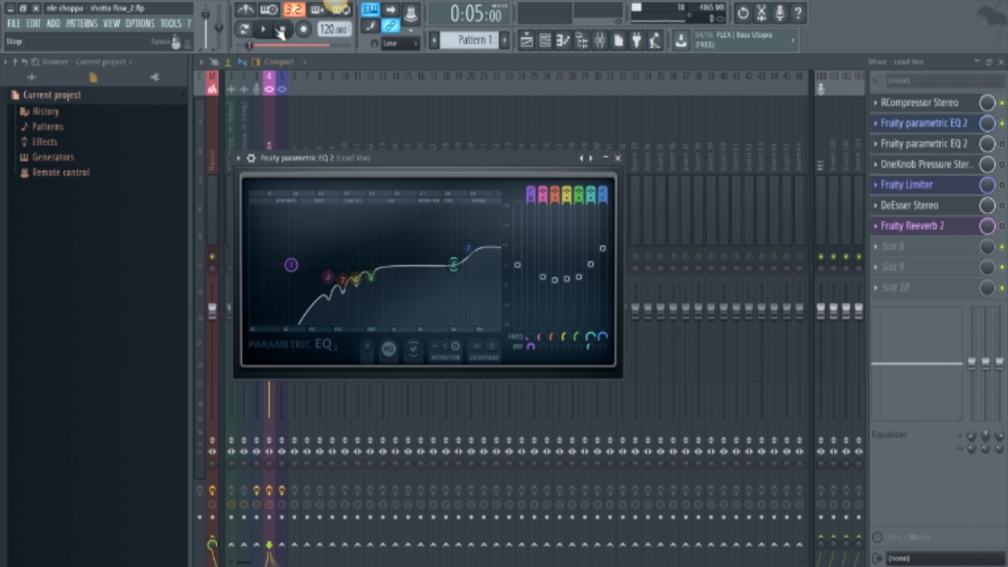
{"action": "left_click", "coordinate": [264, 31]}
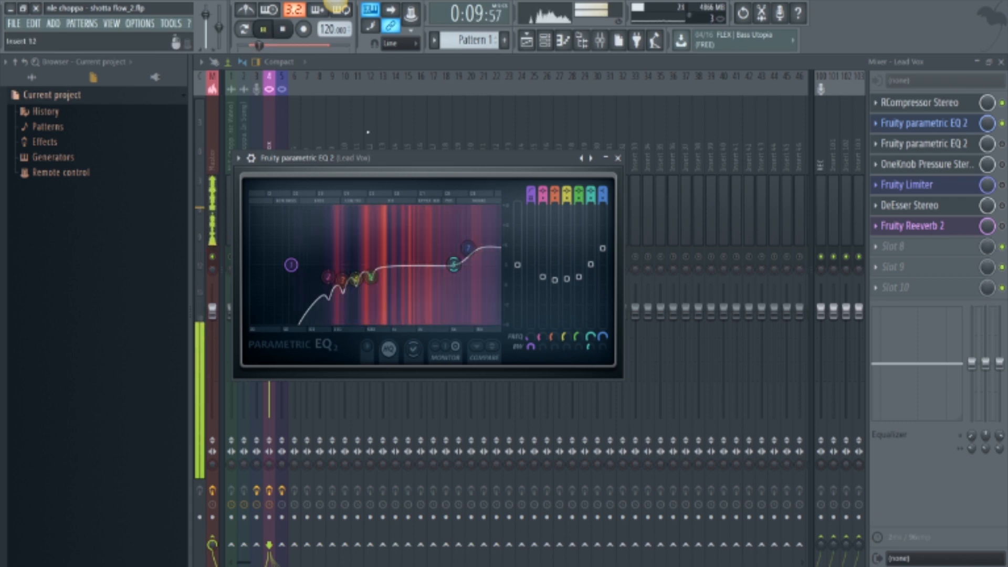
{"action": "left_click_drag", "start_coordinate": [390, 158], "coordinate": [500, 139]}
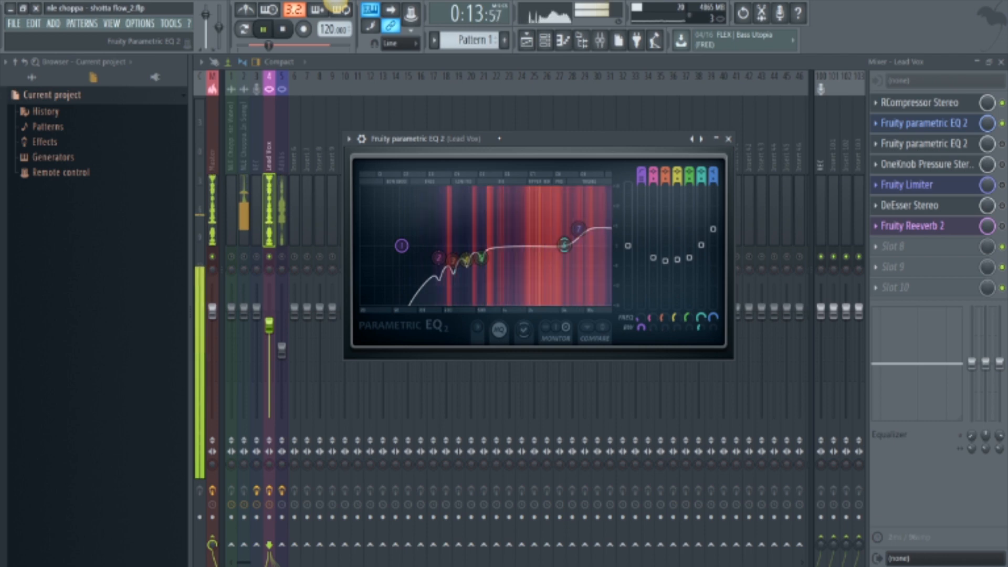
{"action": "left_click", "coordinate": [284, 33]}
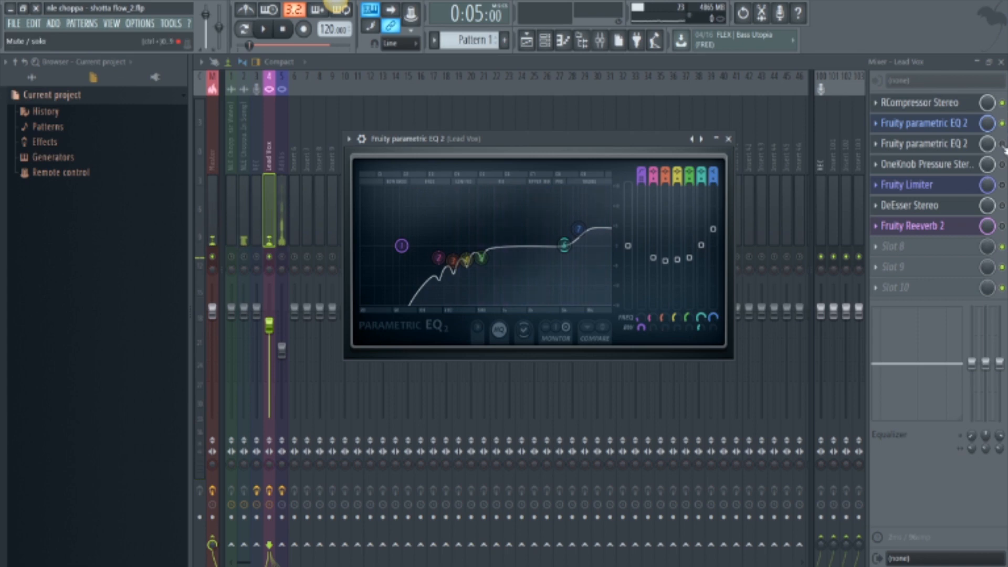
Step: Enable and inspect the second Fruity parametric EQ 2 on Lead Vox, and audition the vocal with both EQs active
{"action": "left_click", "coordinate": [956, 145]}
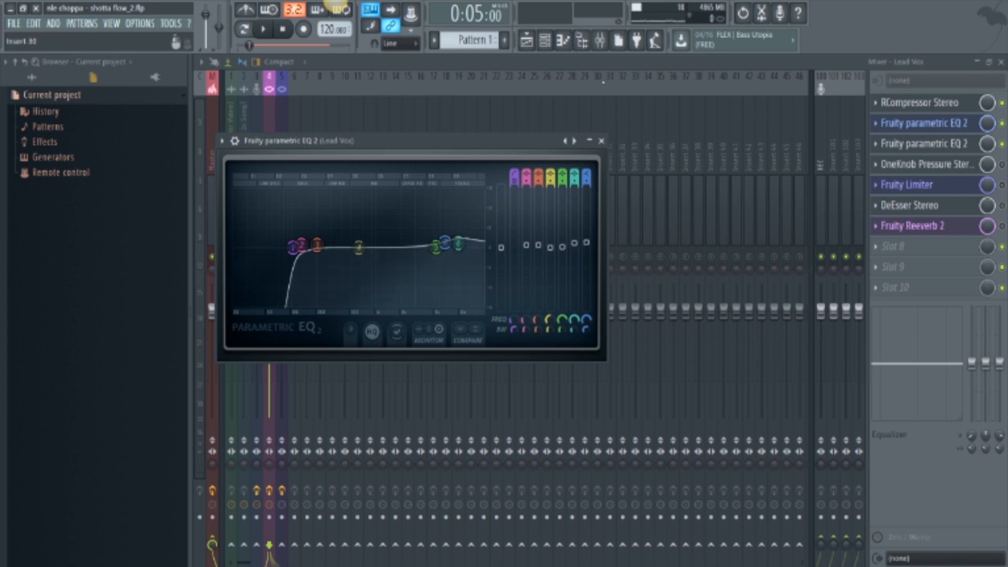
{"action": "left_click", "coordinate": [602, 141]}
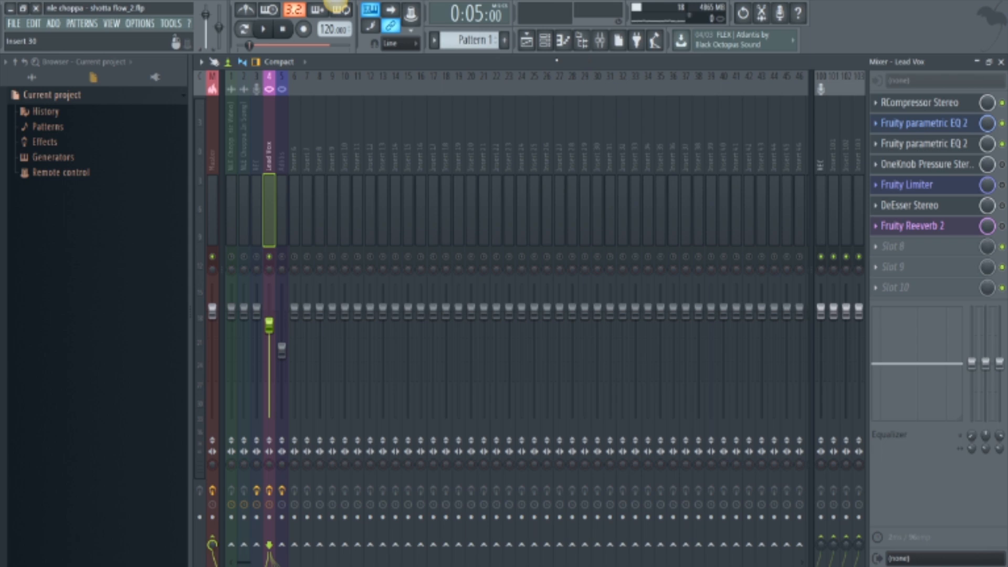
{"action": "left_click", "coordinate": [265, 29]}
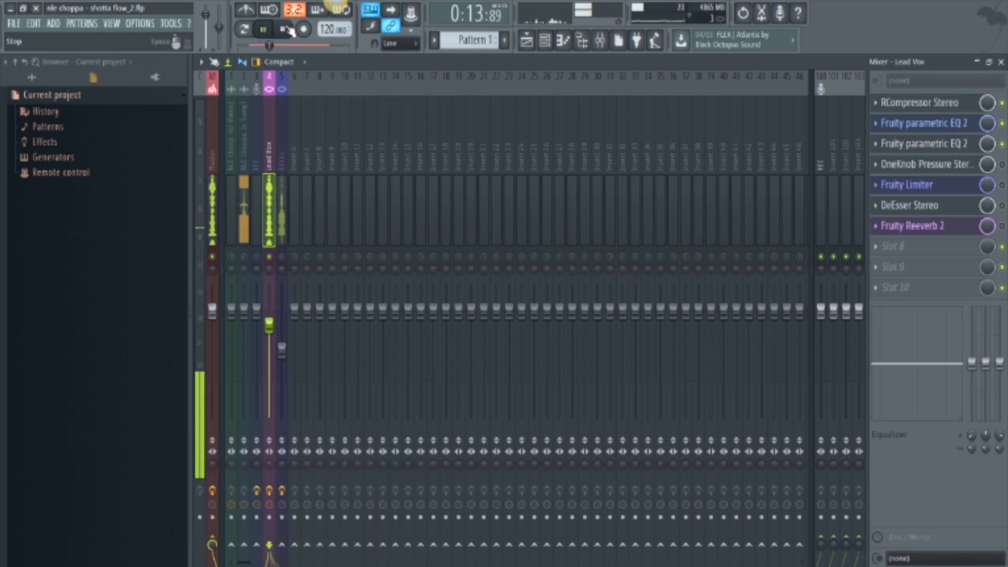
{"action": "left_click", "coordinate": [288, 30]}
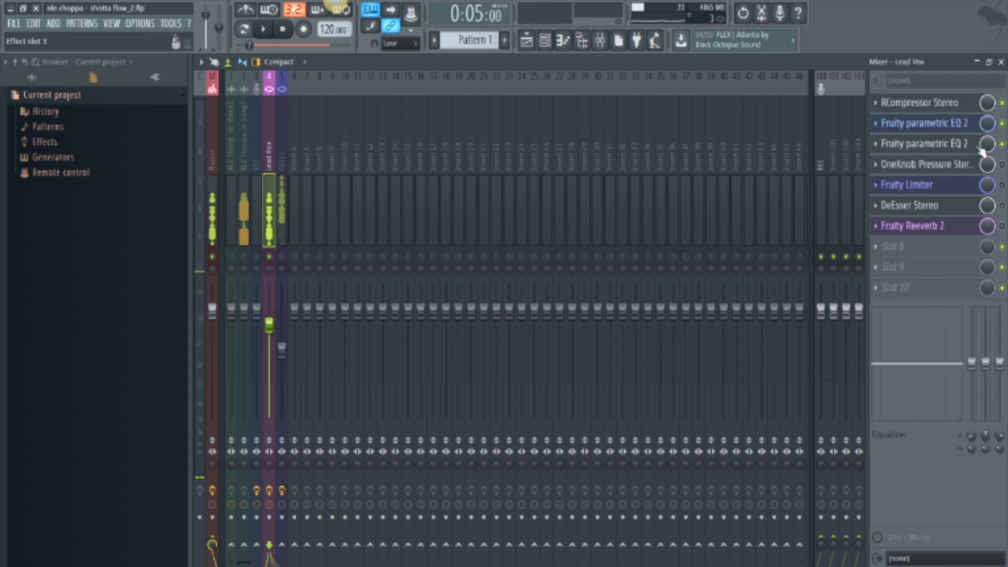
Step: Enable OneKnob Pressure on Lead Vox, show its knob and audition the vocal with it active
{"action": "left_click", "coordinate": [944, 169]}
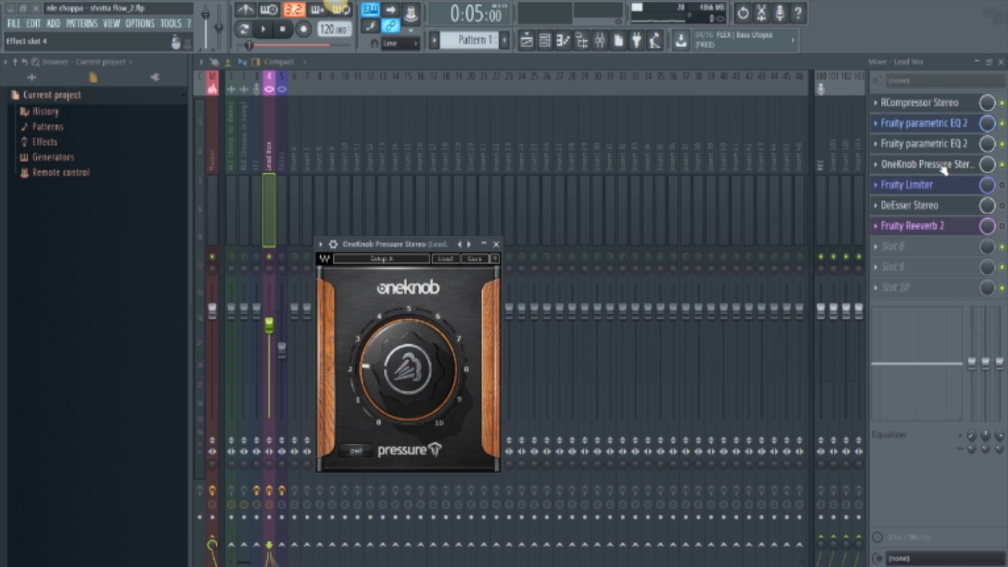
{"action": "mouse_move", "coordinate": [413, 342]}
{"action": "left_click_drag", "start_coordinate": [399, 245], "coordinate": [439, 186]}
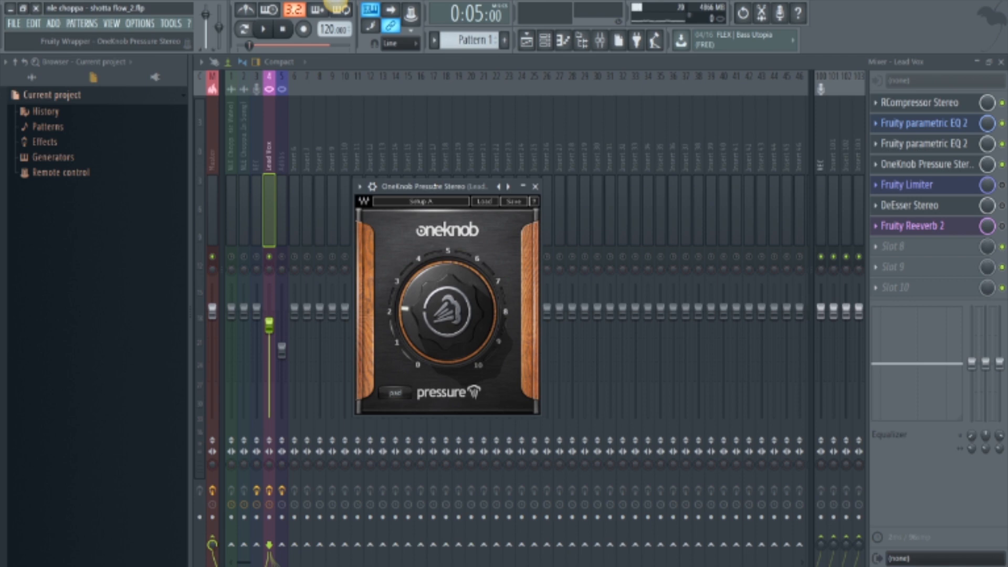
{"action": "mouse_move", "coordinate": [458, 314]}
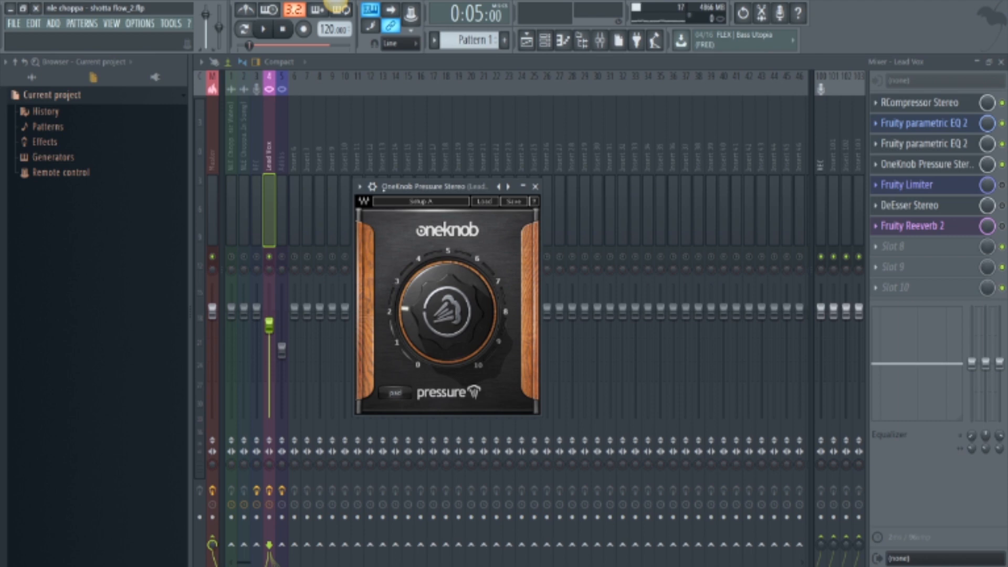
{"action": "left_click", "coordinate": [265, 32]}
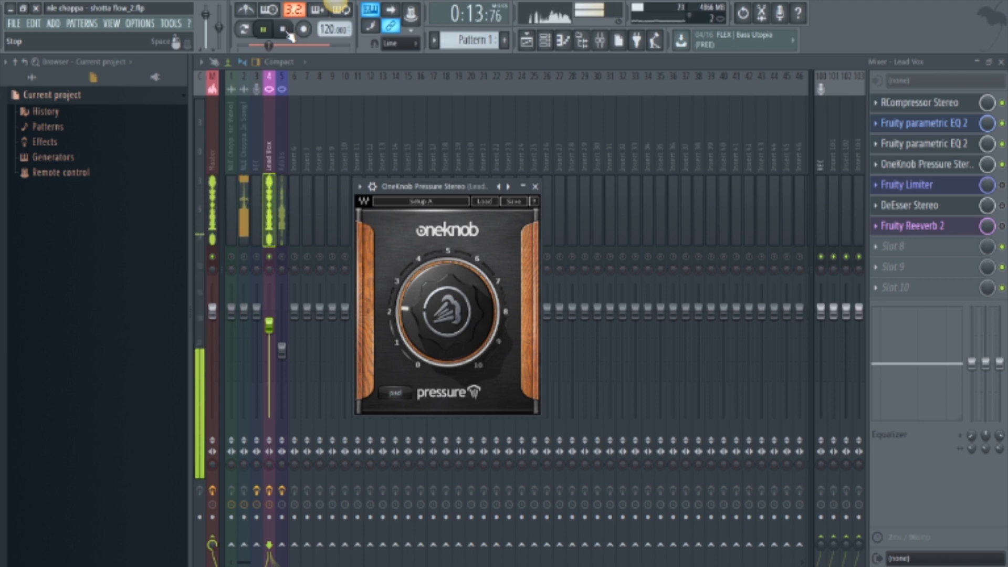
{"action": "left_click", "coordinate": [286, 30]}
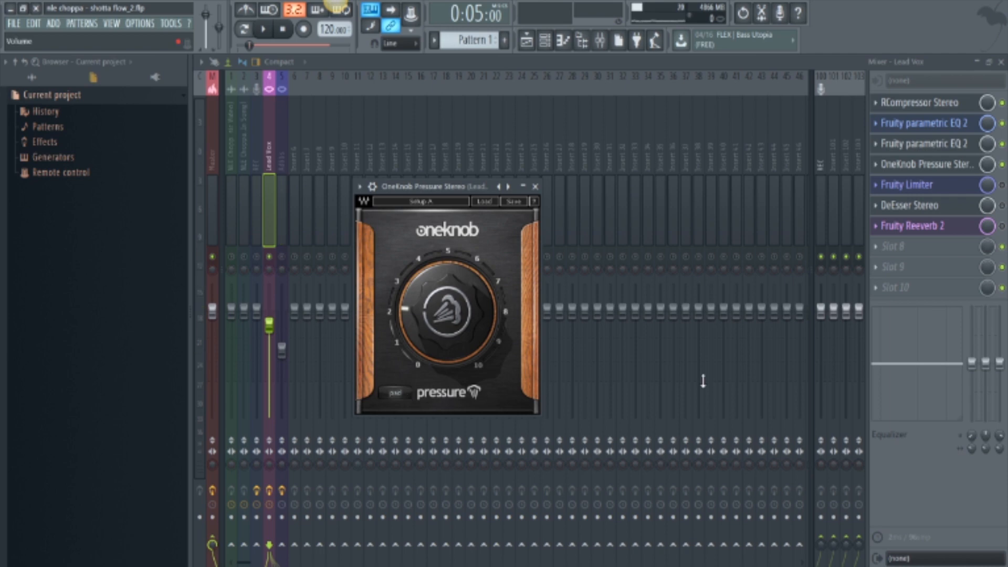
Step: Enable Fruity Limiter on Lead Vox, audition the vocal through it and examine its level graph
{"action": "left_click", "coordinate": [1002, 185]}
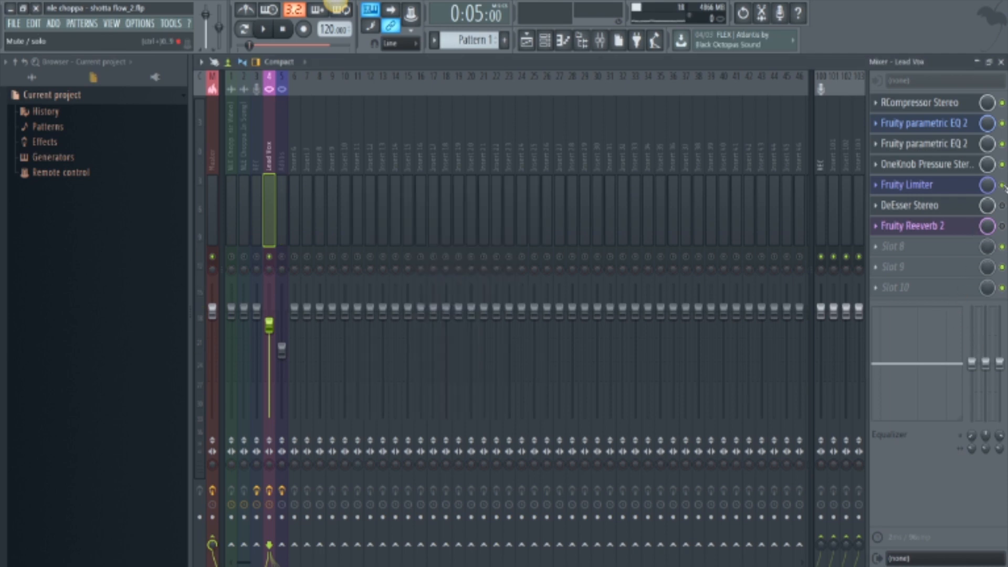
{"action": "left_click", "coordinate": [958, 189]}
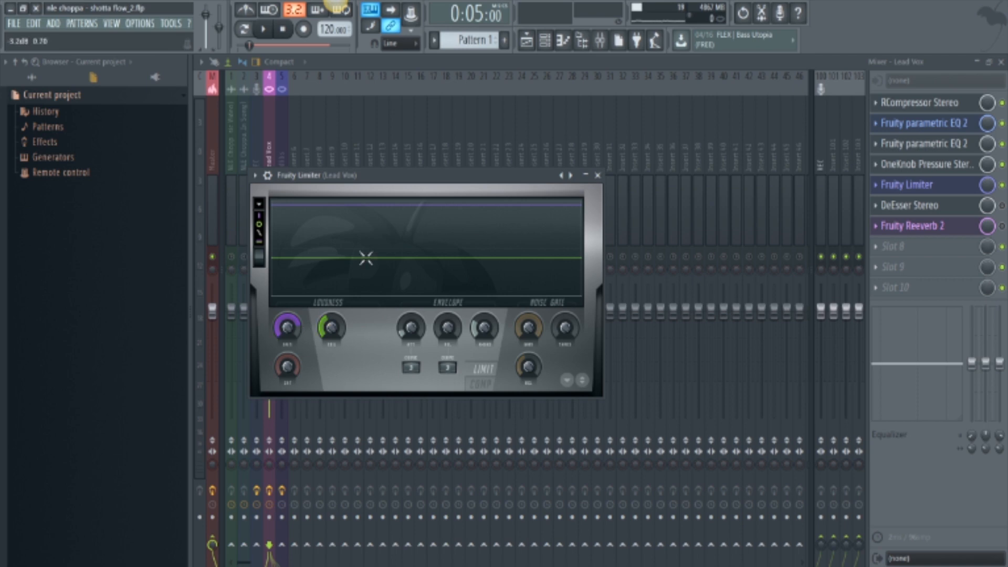
{"action": "left_click", "coordinate": [265, 31]}
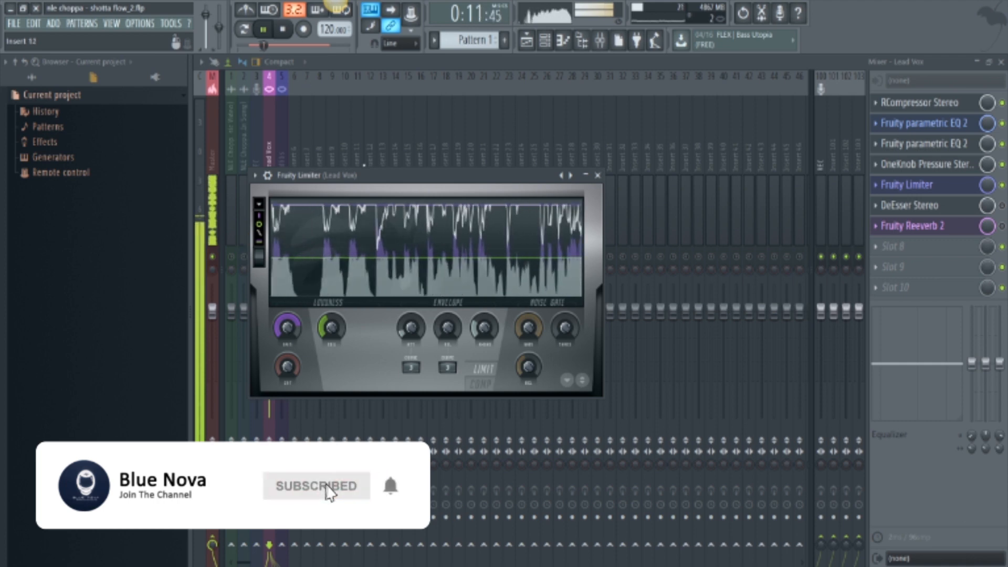
{"action": "left_click_drag", "start_coordinate": [369, 175], "coordinate": [444, 167]}
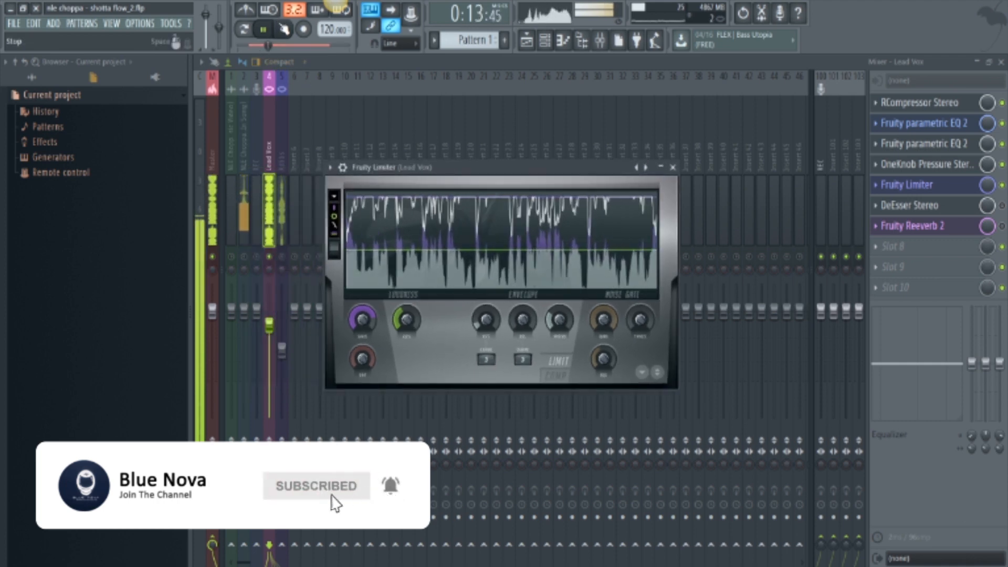
{"action": "left_click", "coordinate": [284, 29]}
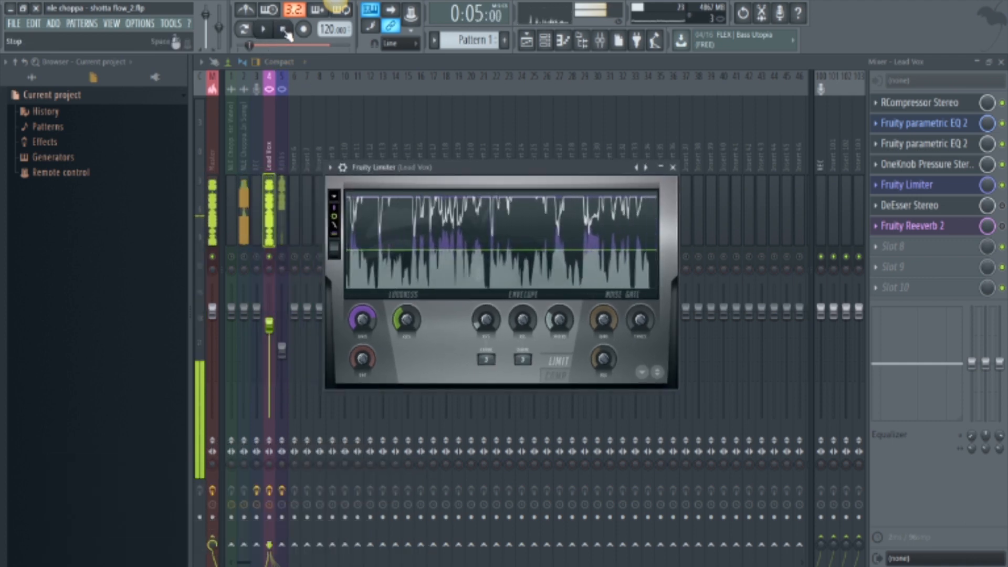
{"action": "left_click", "coordinate": [517, 229]}
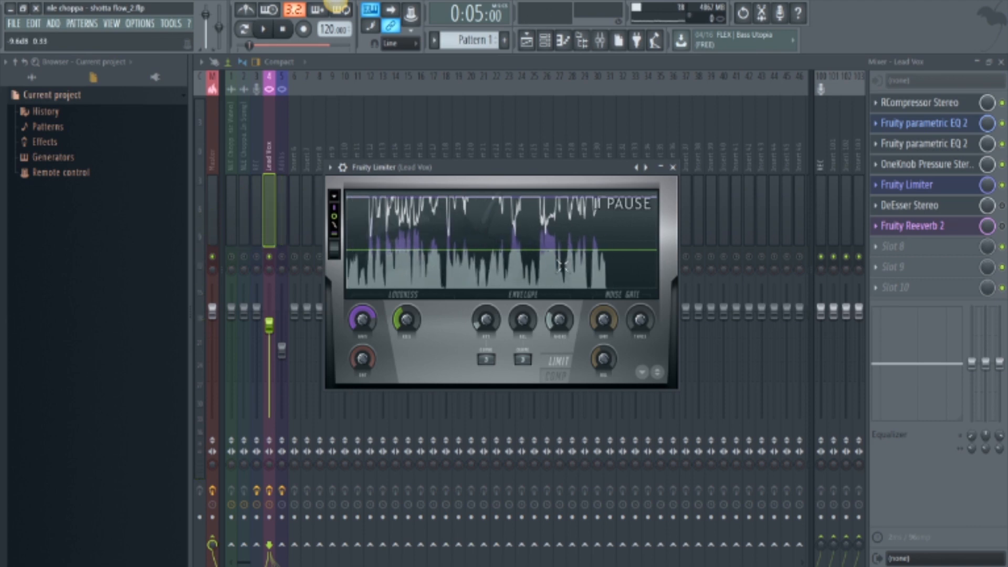
{"action": "left_click", "coordinate": [457, 228]}
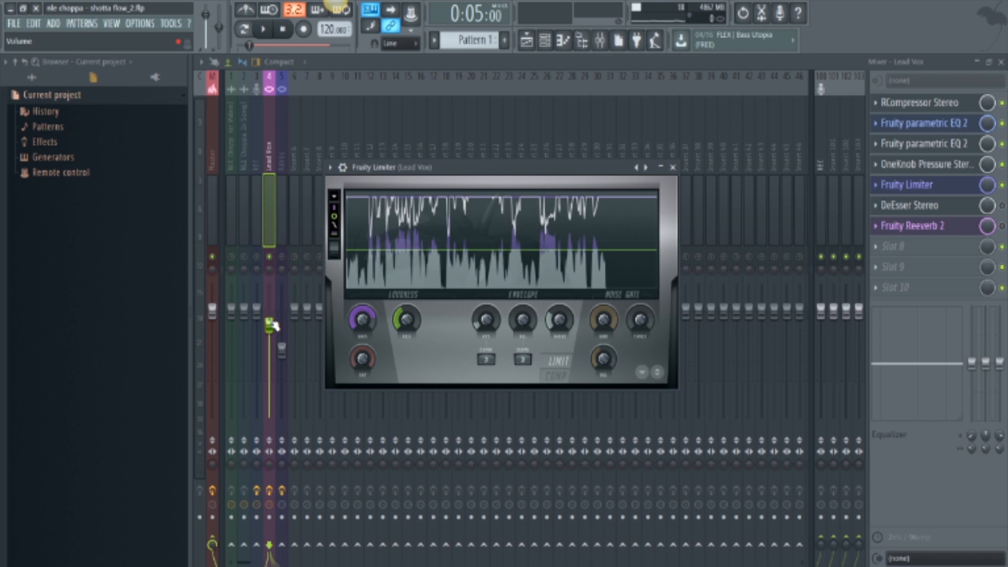
Step: Enable DeEsser on Lead Vox, show its settings and audition the vocal through it, and close the plugin
{"action": "left_click", "coordinate": [1002, 205]}
{"action": "left_click", "coordinate": [969, 207]}
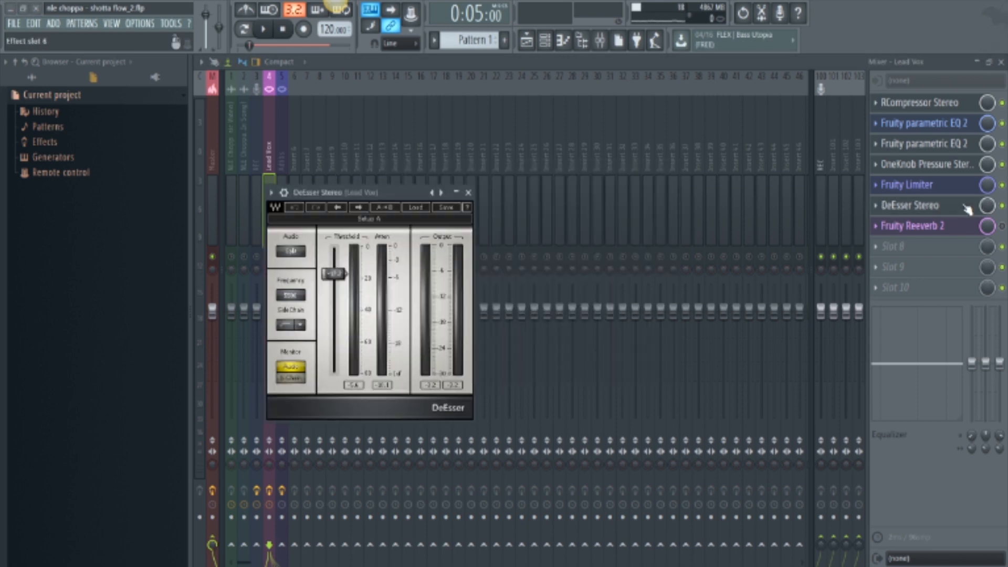
{"action": "left_click_drag", "start_coordinate": [341, 193], "coordinate": [455, 146]}
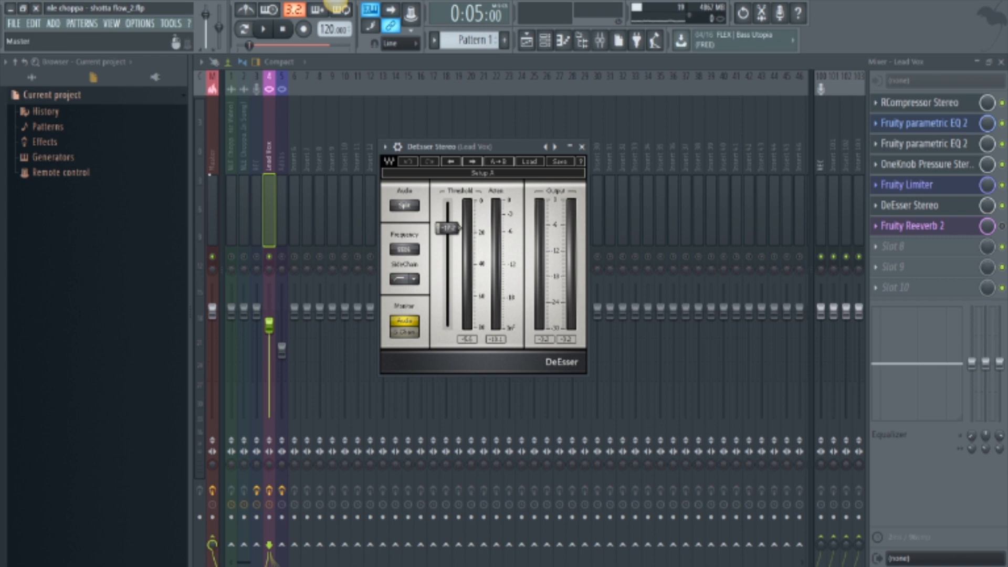
{"action": "left_click", "coordinate": [268, 30]}
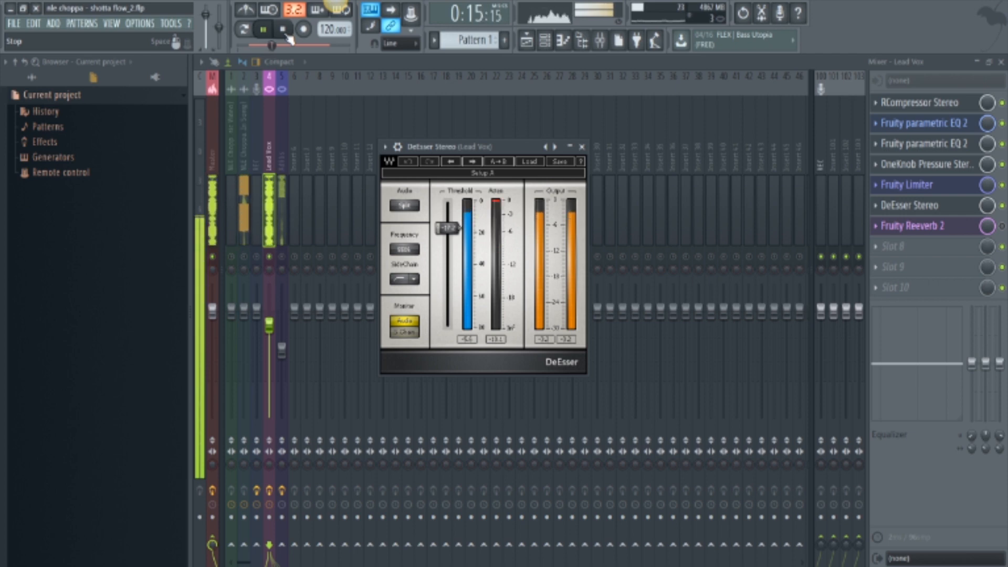
{"action": "left_click", "coordinate": [287, 35]}
{"action": "key", "text": "Escape"}
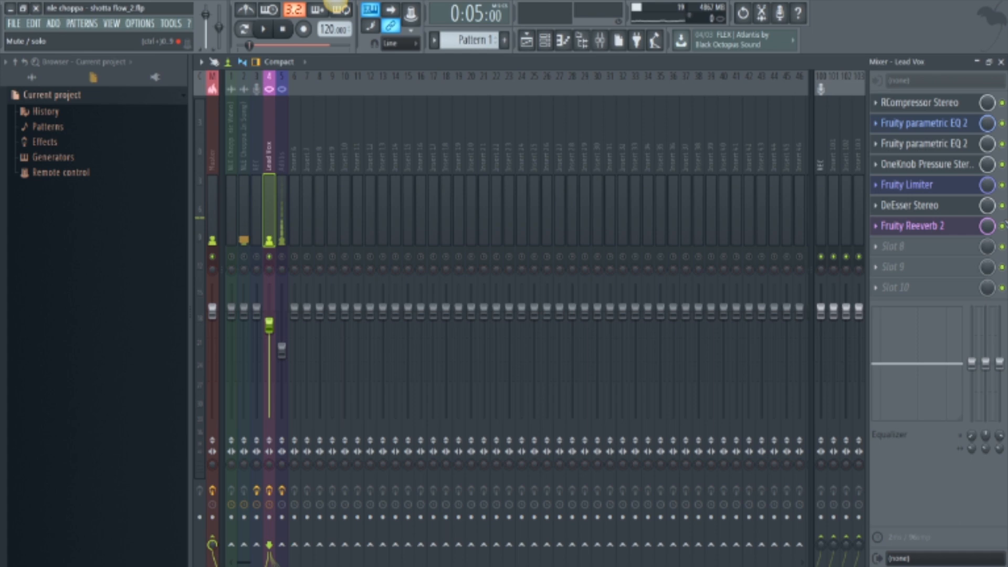
Step: Show Fruity Reeverb 2 on Lead Vox, examine its decay, damping, cut and bass settings, audition the vocal through it and close the plugin
{"action": "left_click", "coordinate": [948, 227]}
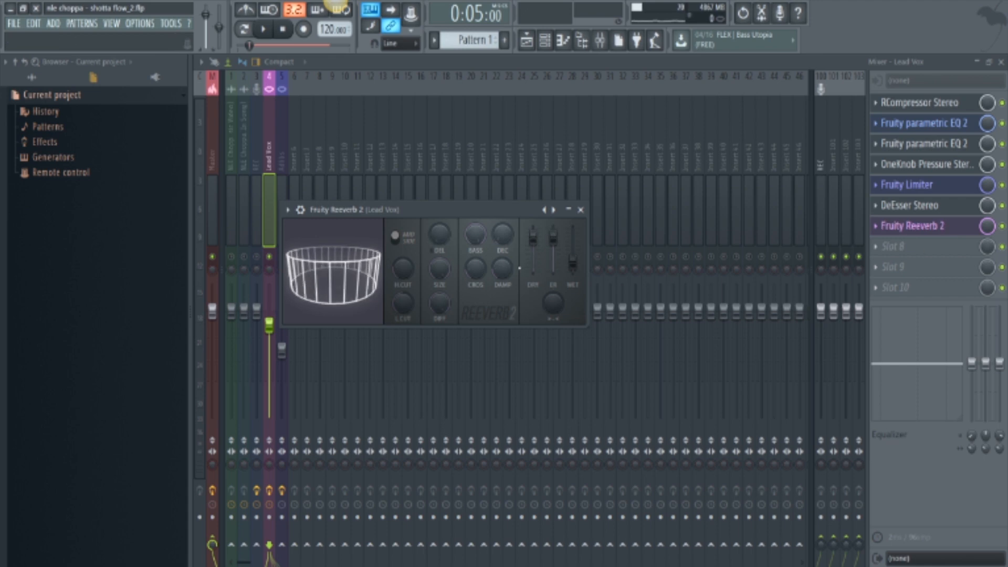
{"action": "left_click_drag", "start_coordinate": [576, 271], "coordinate": [574, 263]}
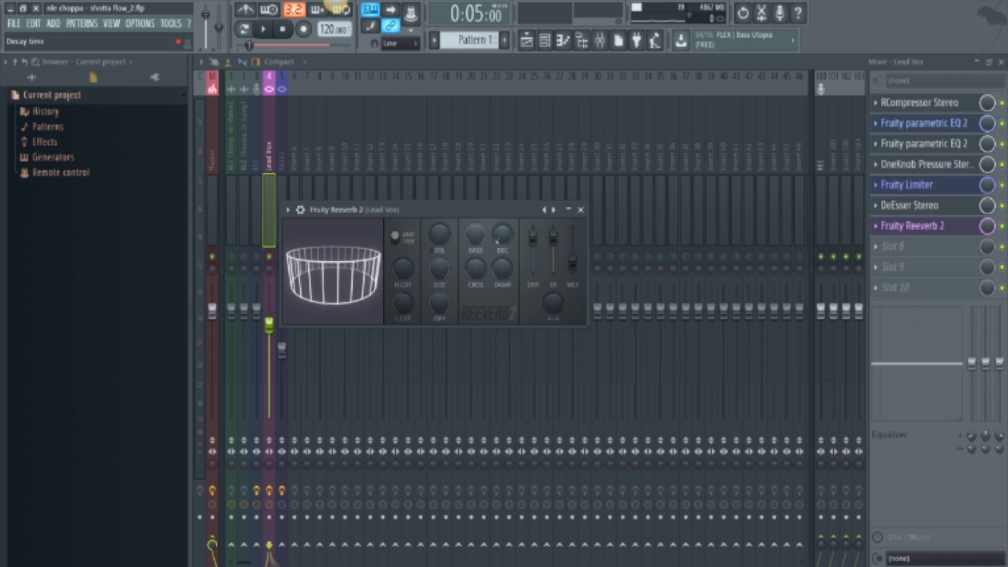
{"action": "left_click", "coordinate": [502, 234]}
{"action": "left_click", "coordinate": [493, 269]}
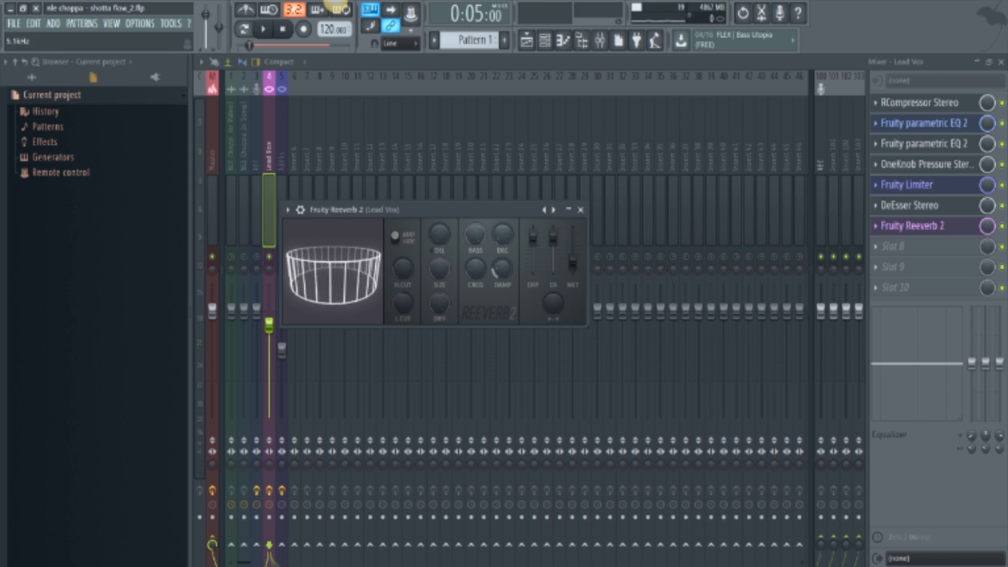
{"action": "left_click", "coordinate": [403, 269]}
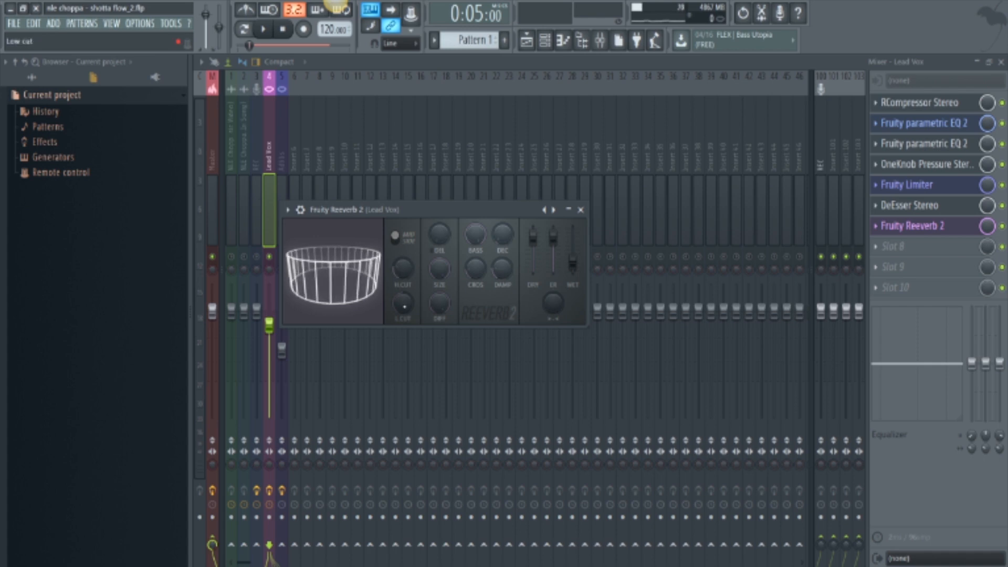
{"action": "left_click", "coordinate": [402, 303]}
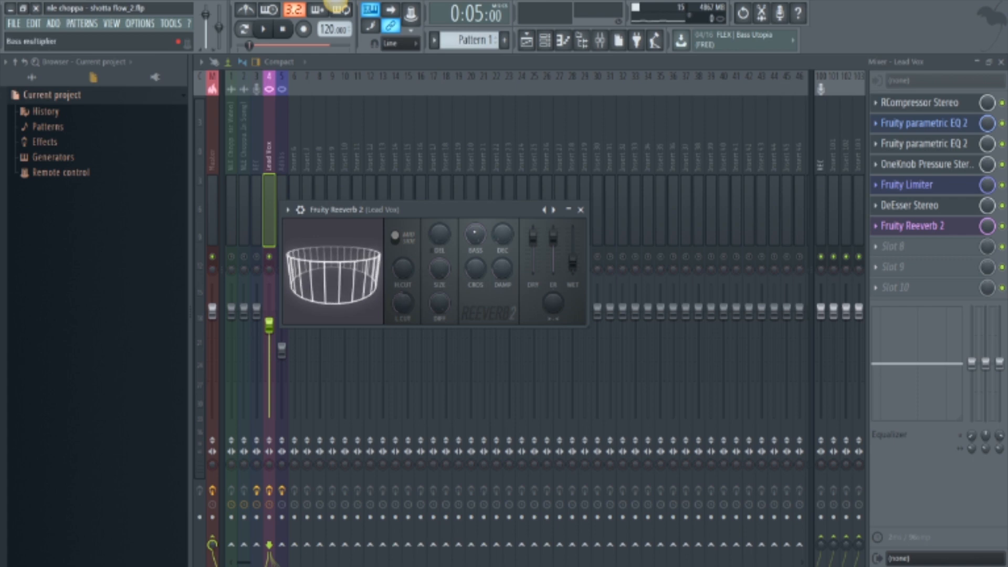
{"action": "left_click", "coordinate": [264, 30]}
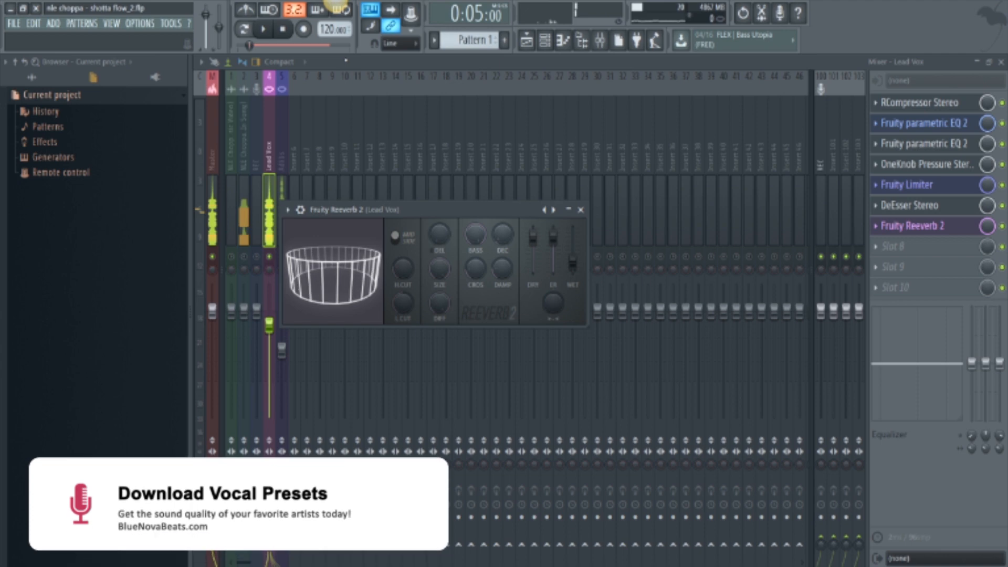
{"action": "key", "text": "Escape"}
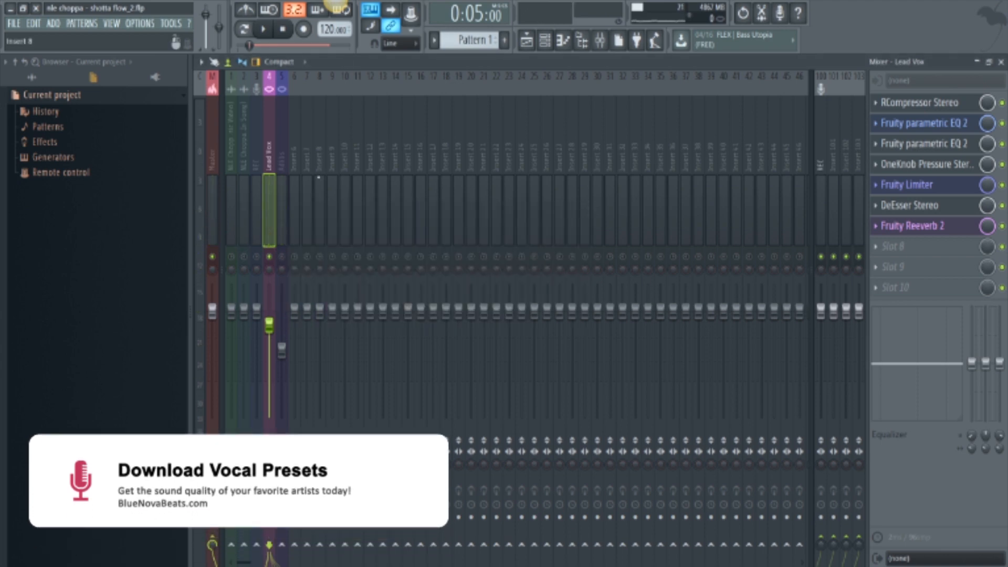
Step: Select and unmute the Adlibs track, return the song position to the start and mute Lead Vox
{"action": "left_click", "coordinate": [284, 148]}
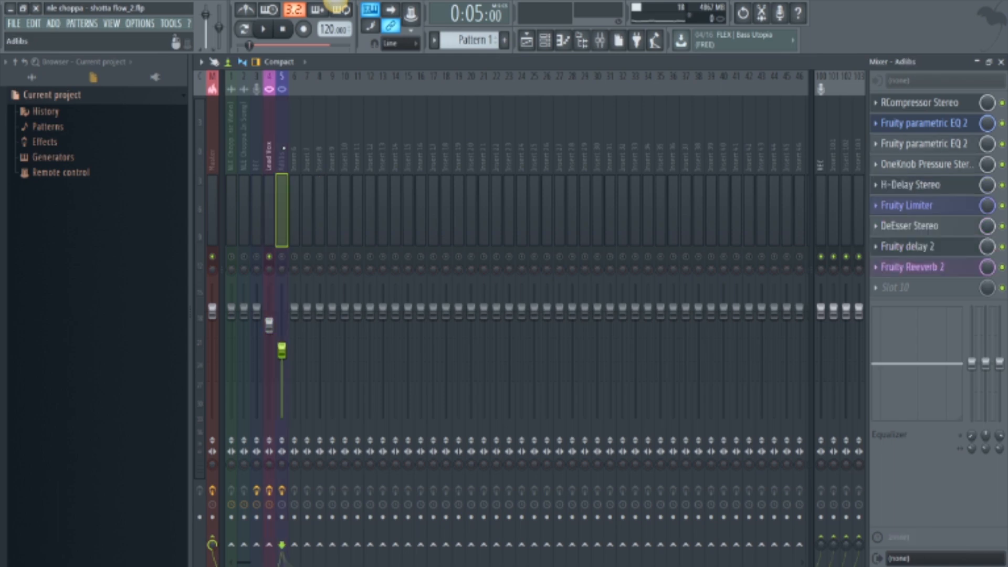
{"action": "left_click", "coordinate": [289, 257]}
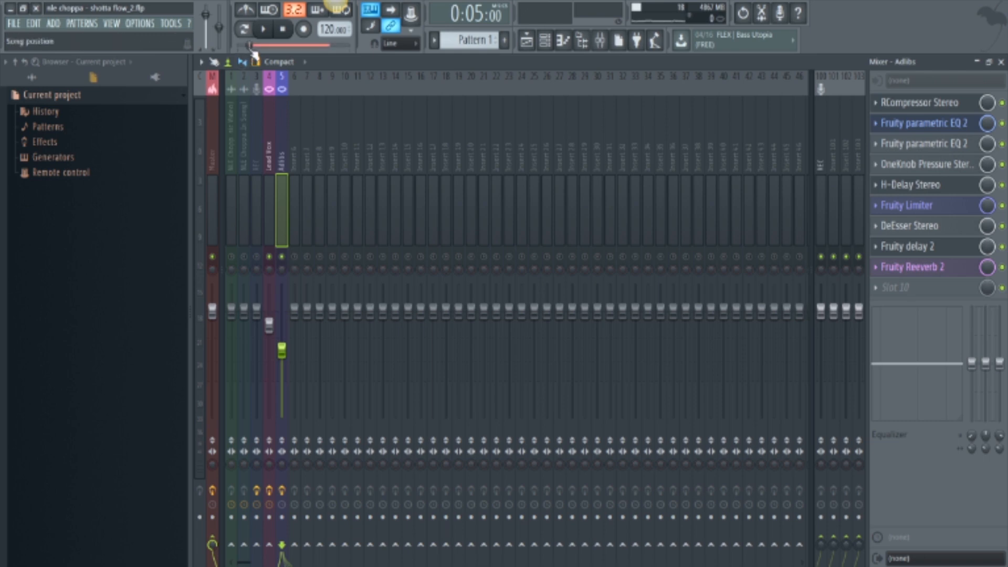
{"action": "left_click_drag", "start_coordinate": [250, 46], "coordinate": [240, 46]}
{"action": "left_click", "coordinate": [269, 258]}
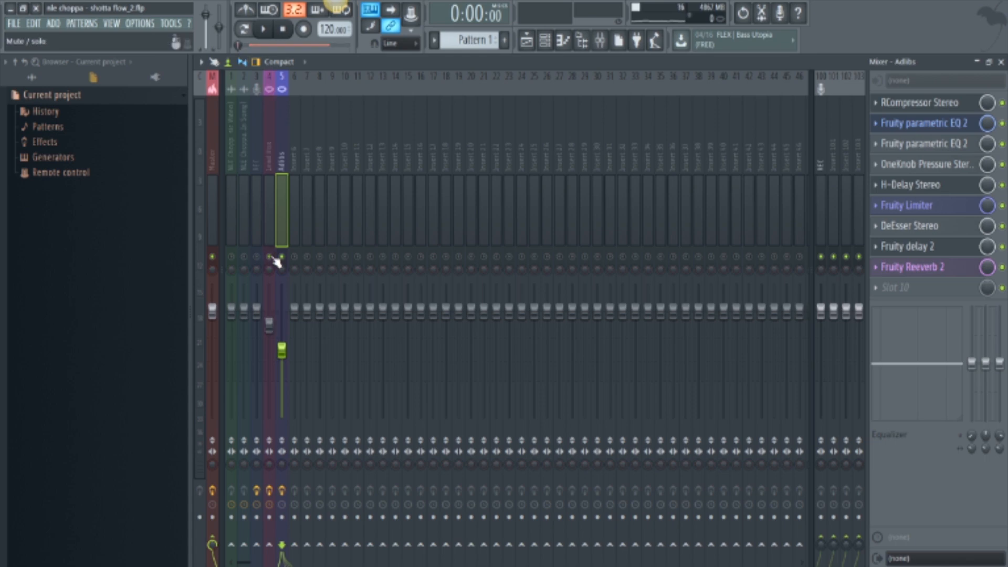
Step: Show H-Delay on Adlibs and audition the ad-libs through it, and examine the Fruity delay 2 settings on the same track
{"action": "left_click", "coordinate": [935, 189]}
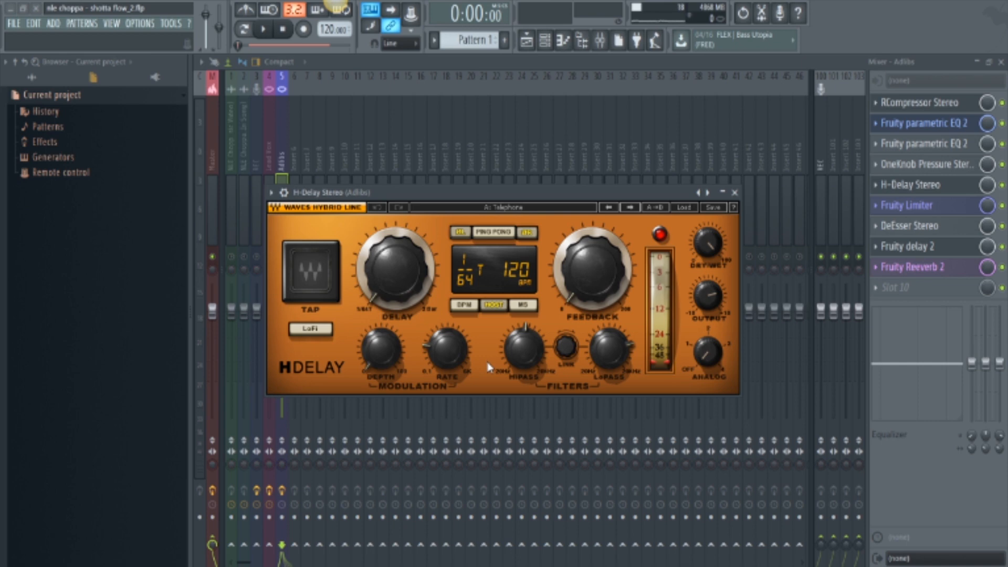
{"action": "left_click", "coordinate": [262, 30]}
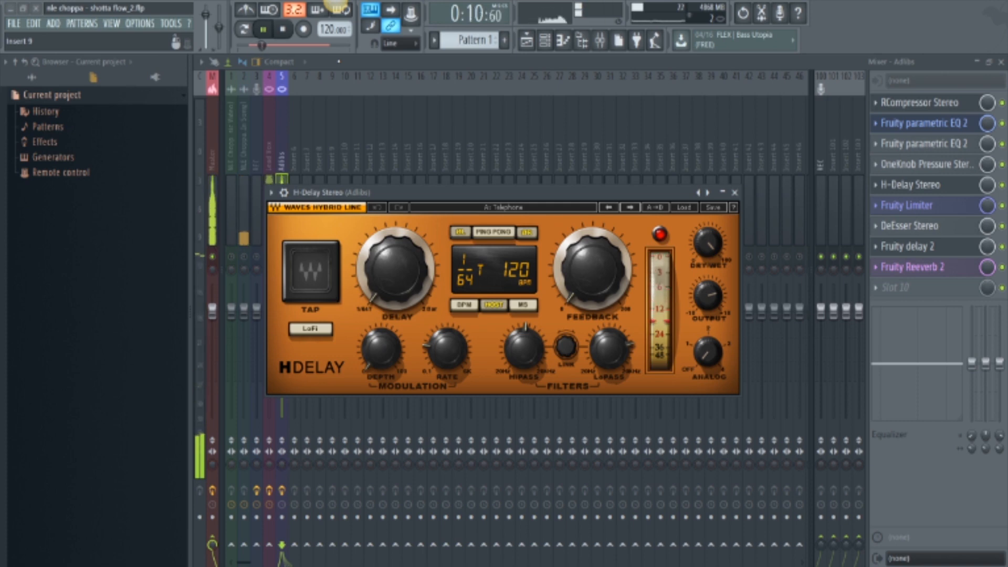
{"action": "left_click", "coordinate": [286, 31]}
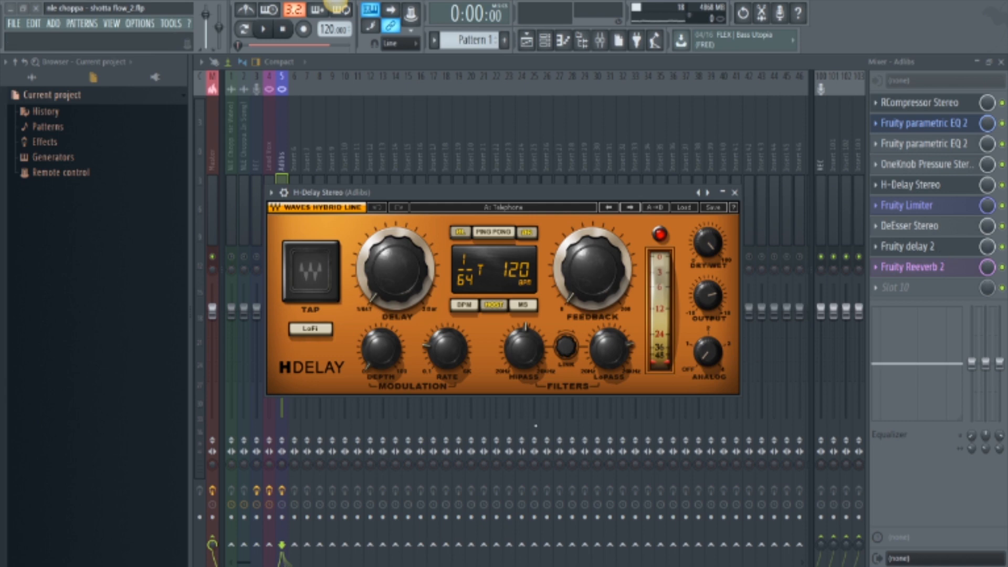
{"action": "left_click", "coordinate": [951, 256]}
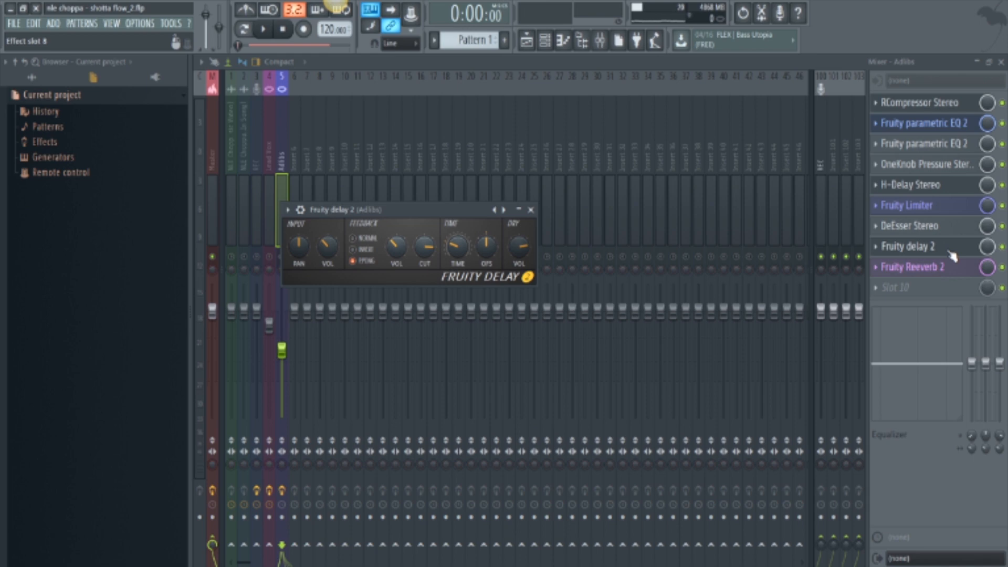
Step: Unmute Lead Vox and the instrumental track so they play together with the Adlibs
{"action": "left_click", "coordinate": [271, 259]}
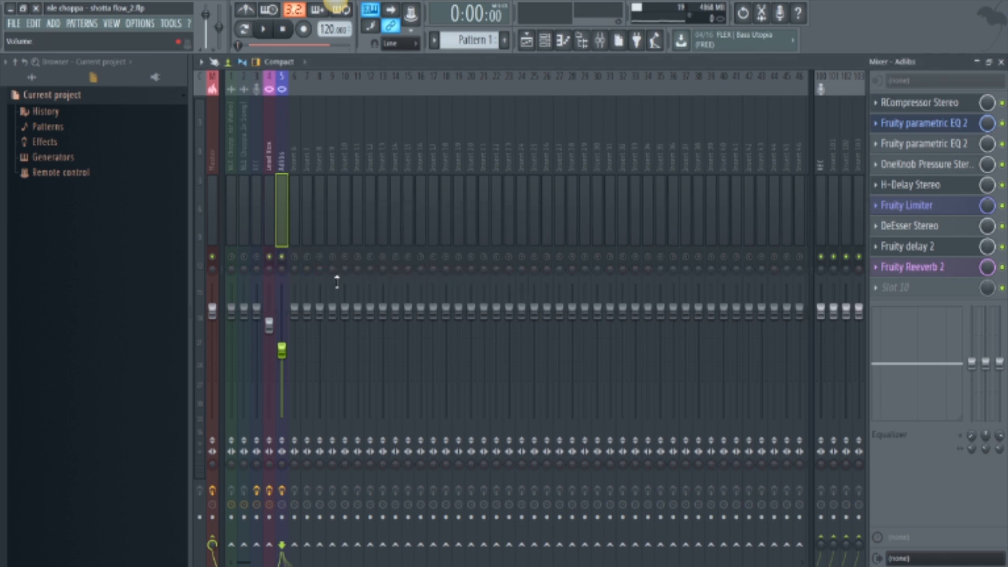
{"action": "left_click", "coordinate": [244, 257]}
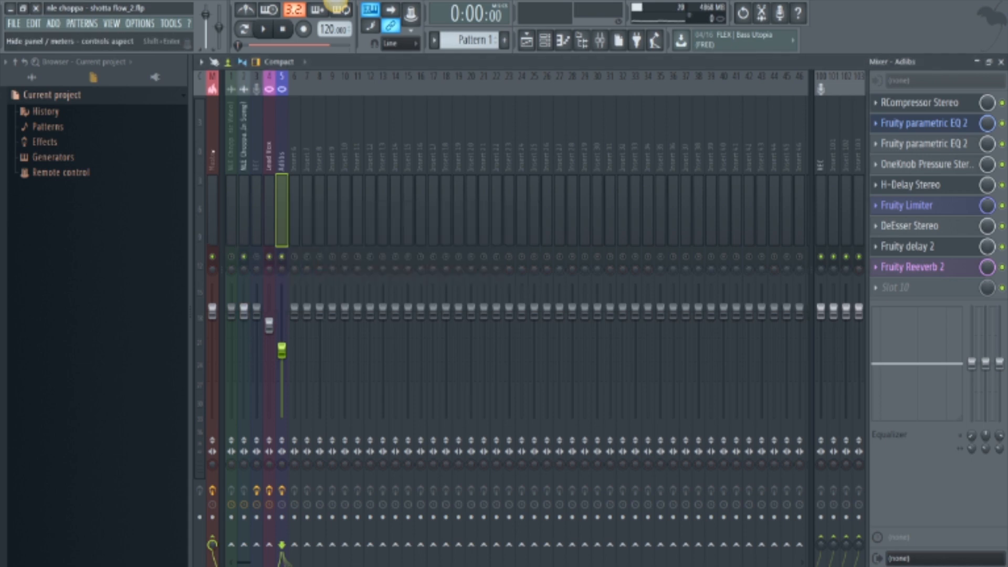
Step: Enable Fruity Convolver and Fruity soft clipper on the Master track and show the settings of each
{"action": "left_click", "coordinate": [213, 139]}
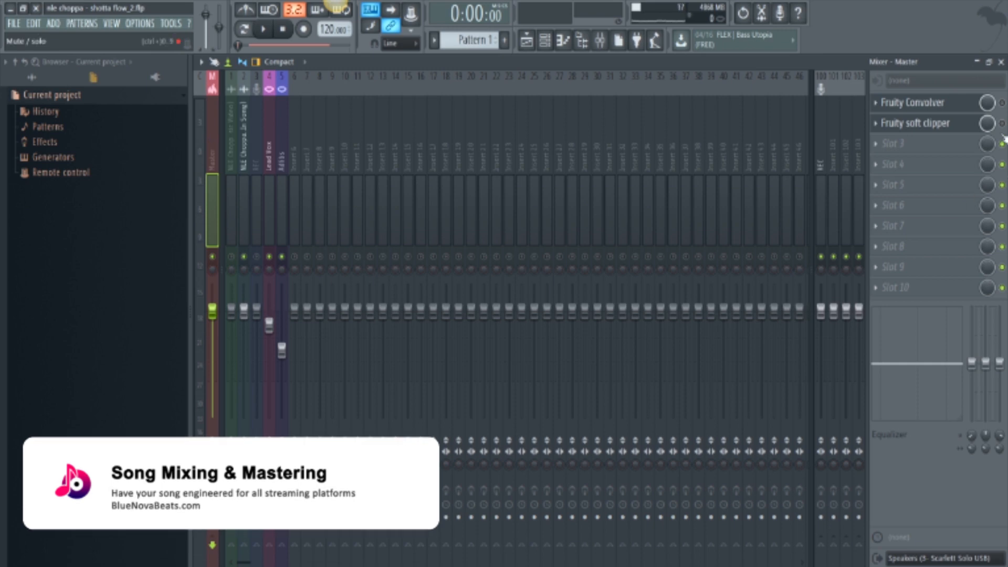
{"action": "left_click", "coordinate": [1003, 102]}
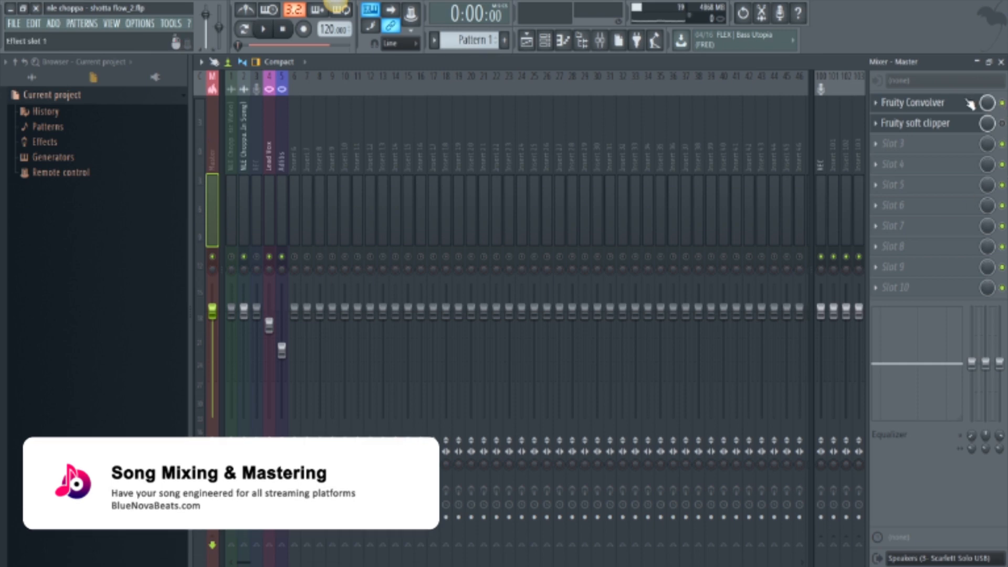
{"action": "left_click", "coordinate": [962, 105]}
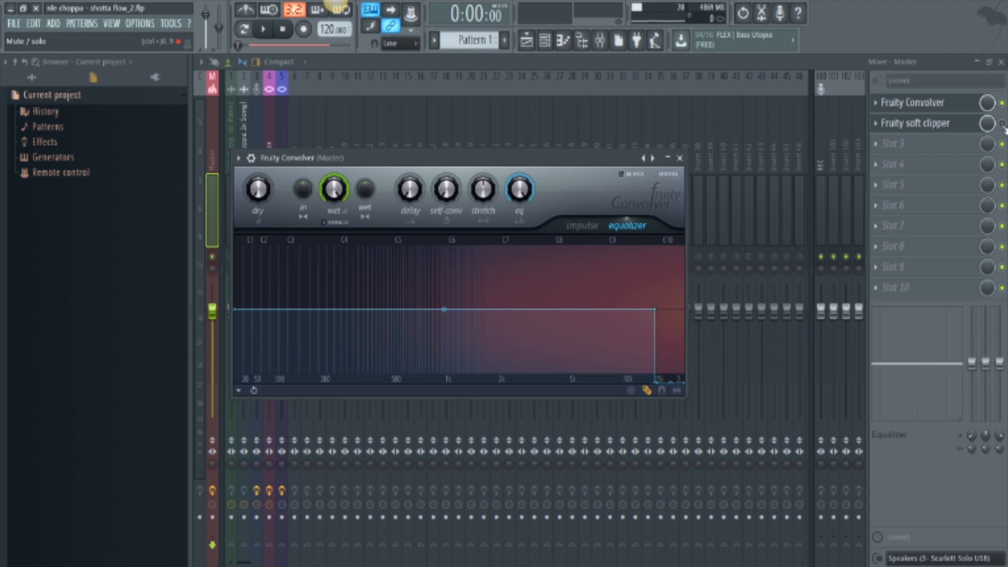
{"action": "left_click", "coordinate": [1003, 124]}
{"action": "left_click", "coordinate": [962, 126]}
{"action": "left_click", "coordinate": [964, 129]}
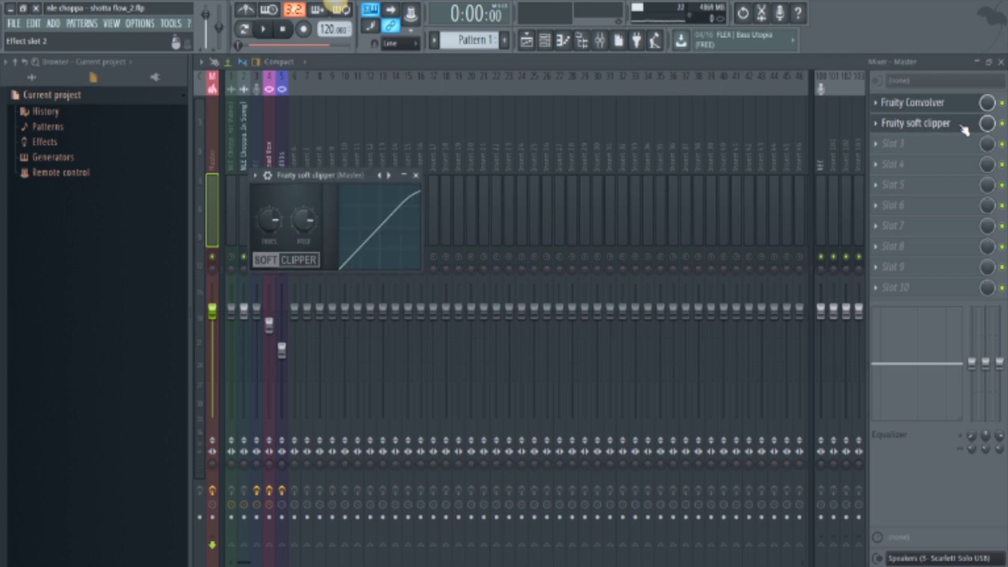
Step: Audition the full mix with the master effects active, showing the playlist with its clips deselected, and stop playback
{"action": "left_click", "coordinate": [265, 31]}
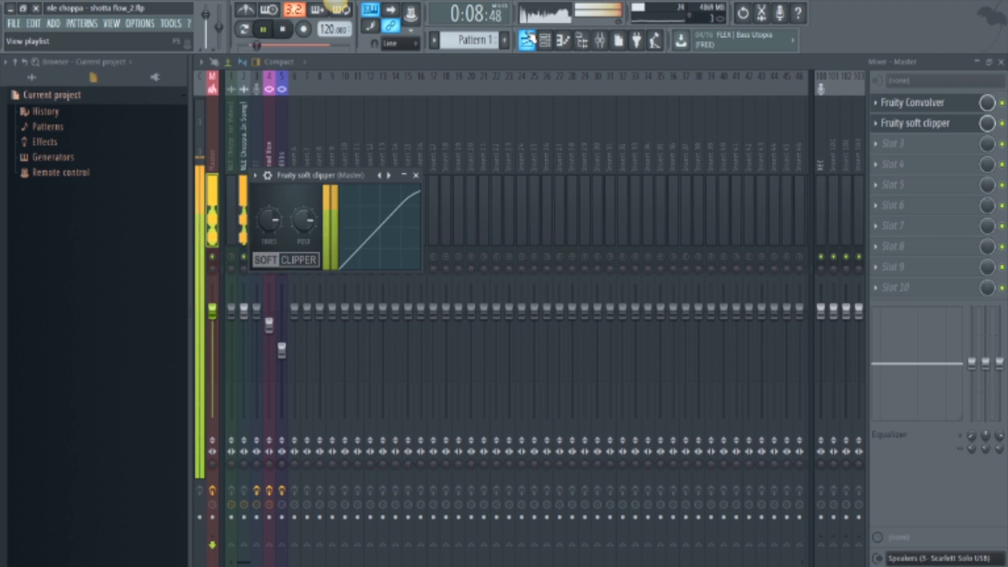
{"action": "left_click", "coordinate": [338, 9]}
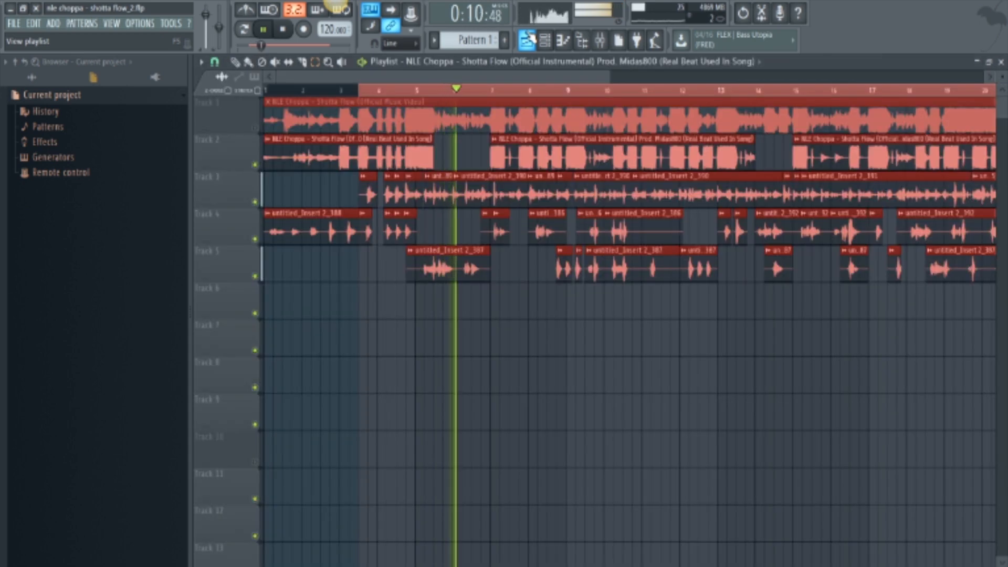
{"action": "left_click", "coordinate": [620, 326]}
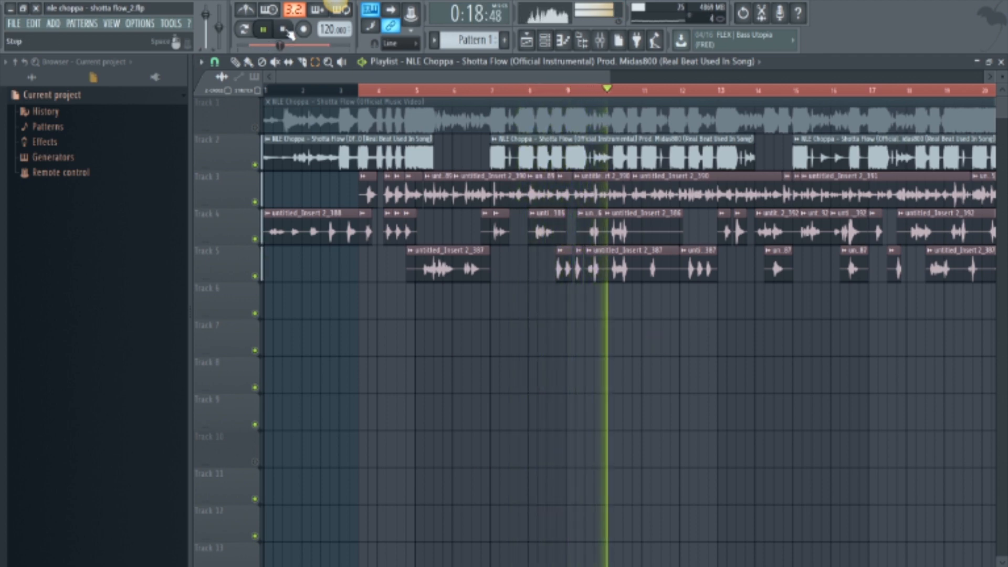
{"action": "left_click", "coordinate": [288, 32]}
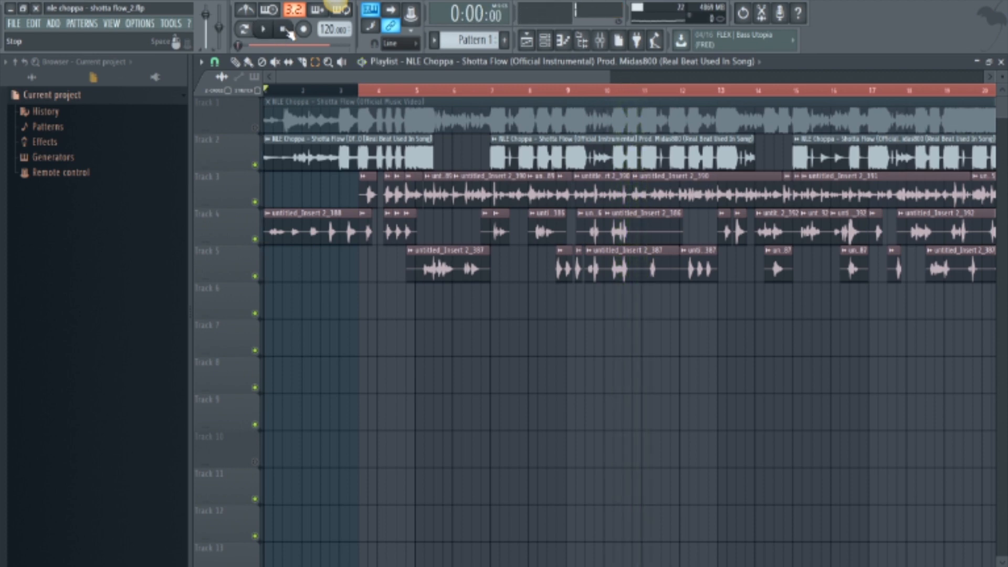